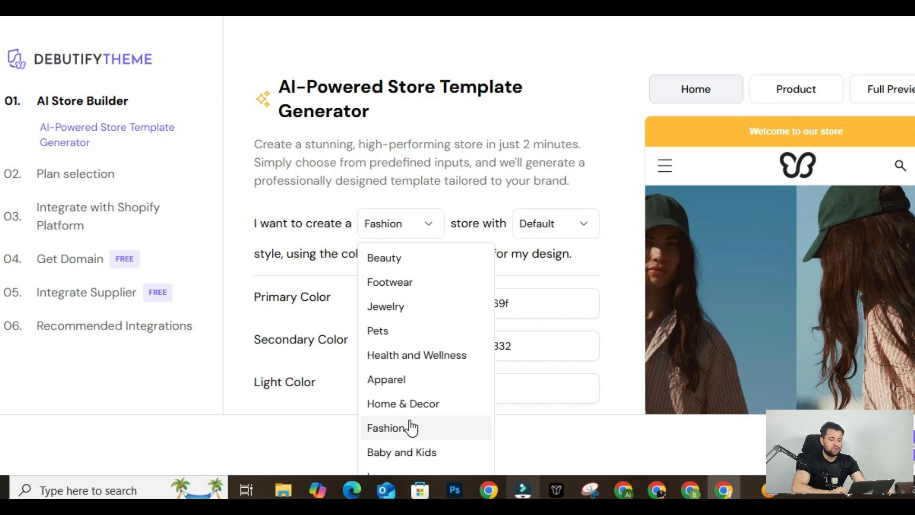
Step: Set the store template to the Home & Decor category with the Clean style
click(420, 405)
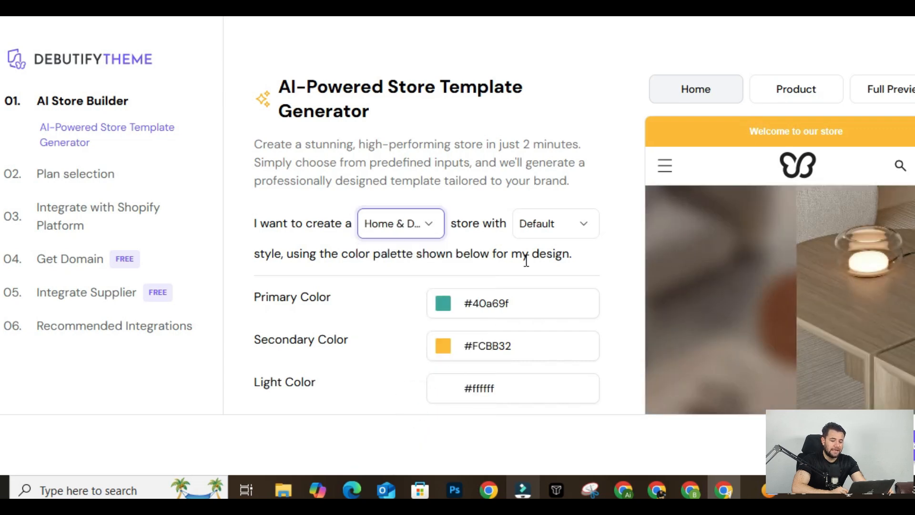
click(580, 223)
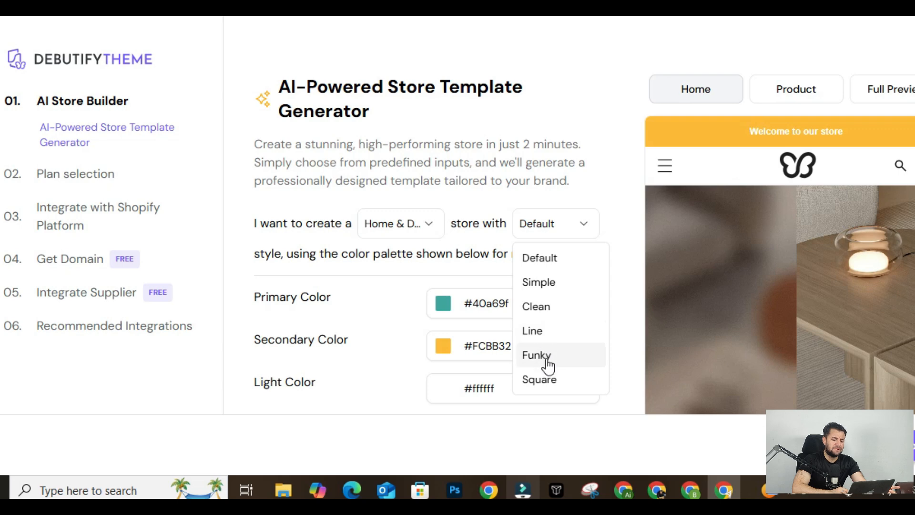
click(549, 306)
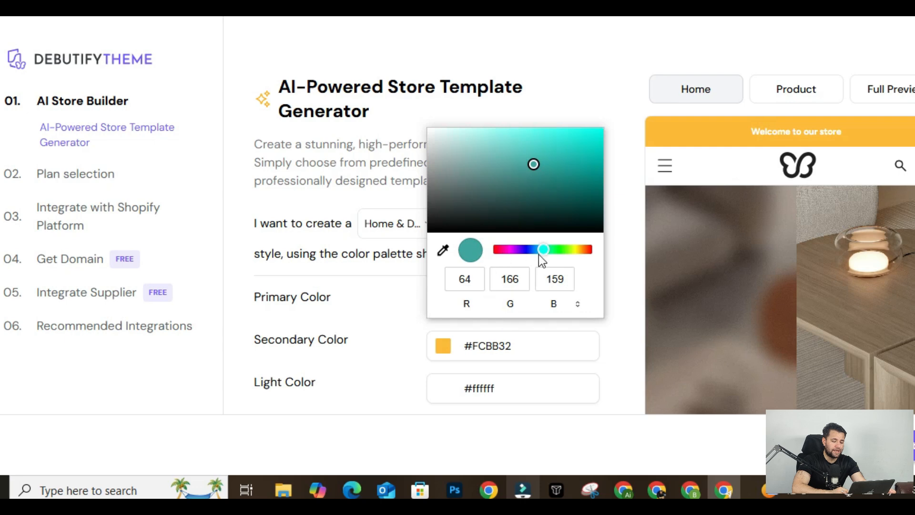
Step: Change the template's primary color to purple #7840a5
click(531, 254)
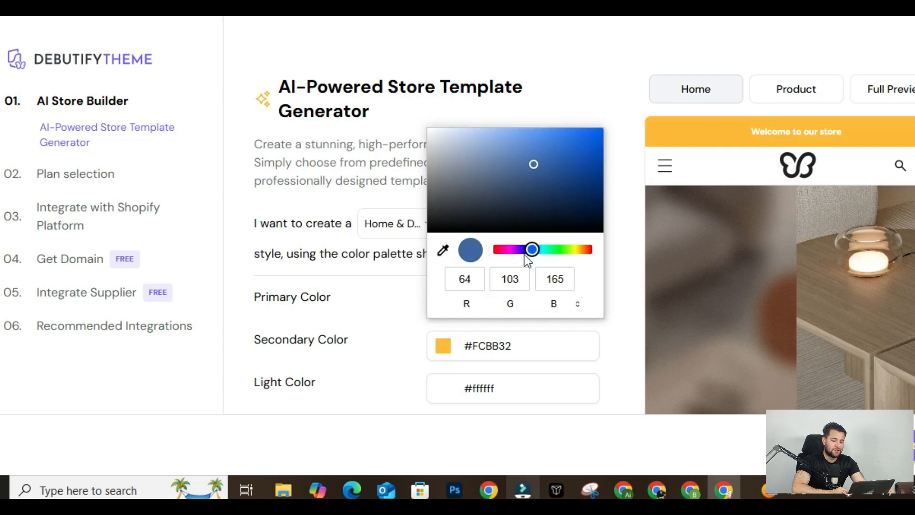
click(515, 253)
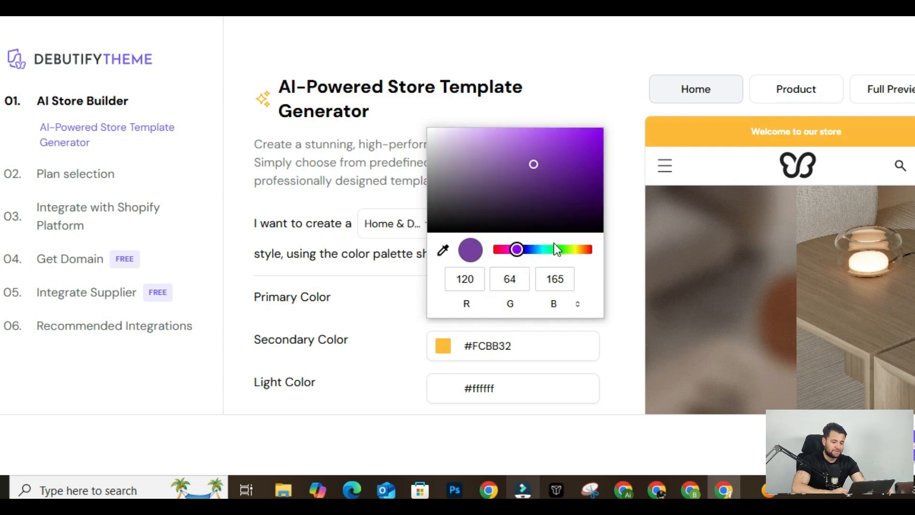
click(384, 373)
Step: Change the template's secondary color to violet #6d30fd
click(443, 347)
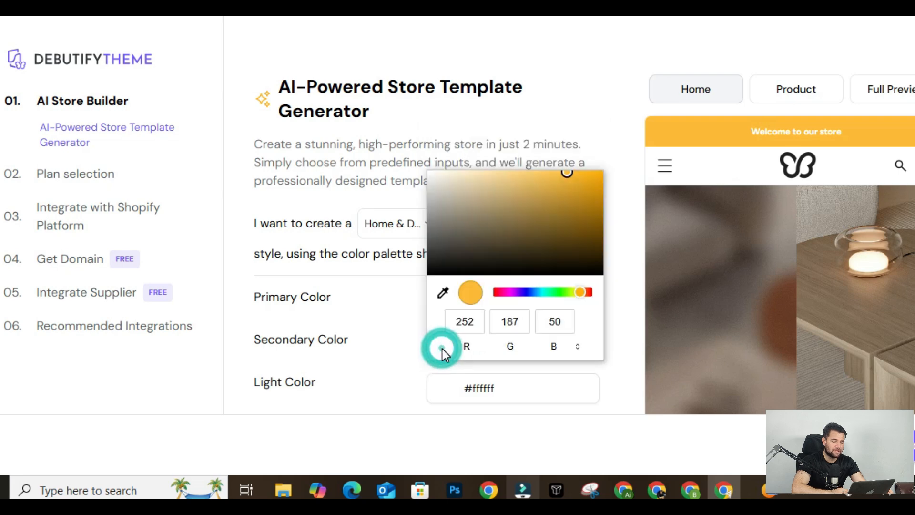
click(522, 295)
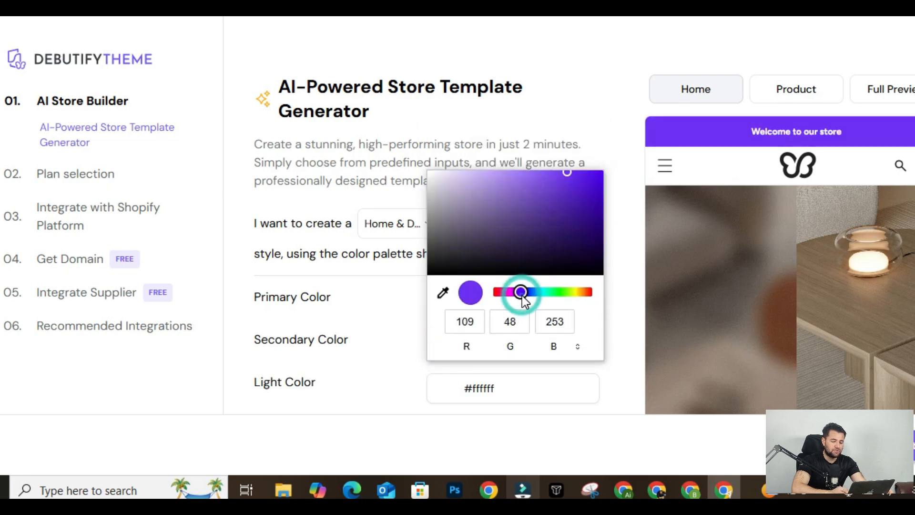
click(377, 342)
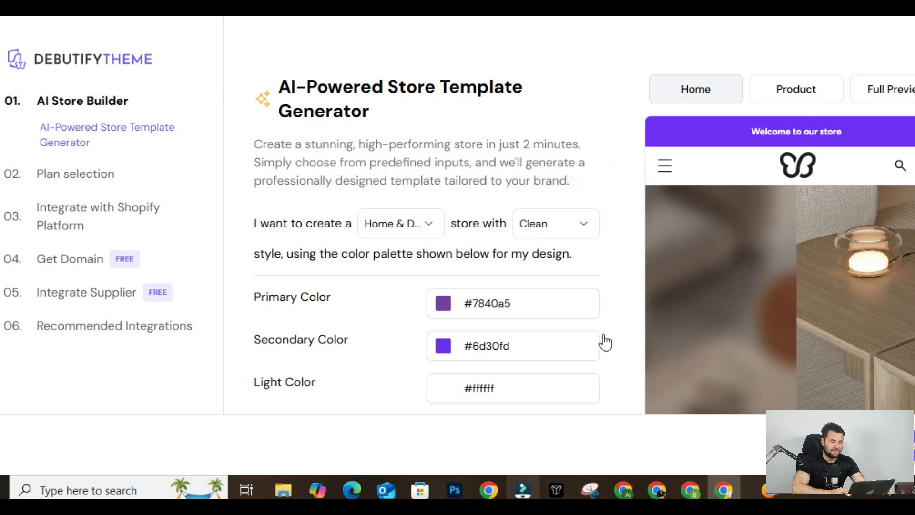
Step: Continue from the template design to the plan selection, look over the plans and skip choosing one
scroll(620, 343, down, 3)
scroll(636, 342, down, 3)
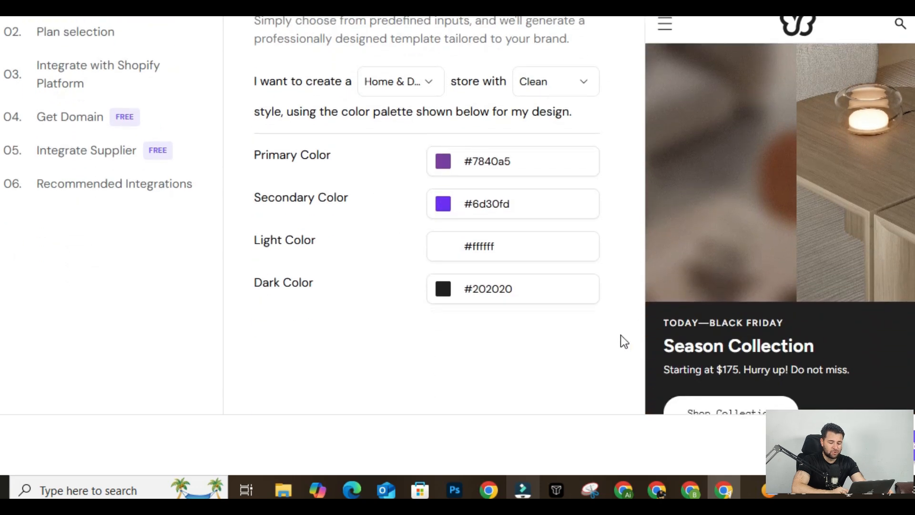
scroll(501, 316, down, 2)
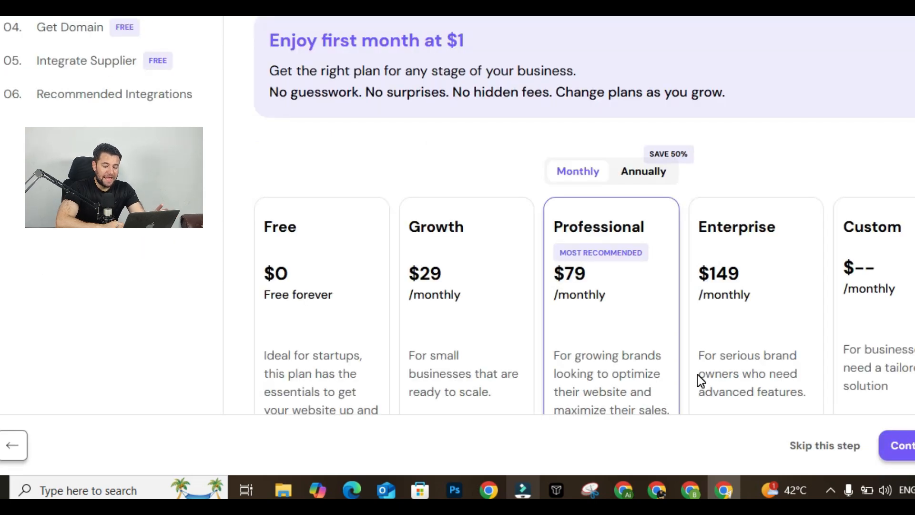
scroll(474, 325, down, 1)
scroll(474, 324, up, 1)
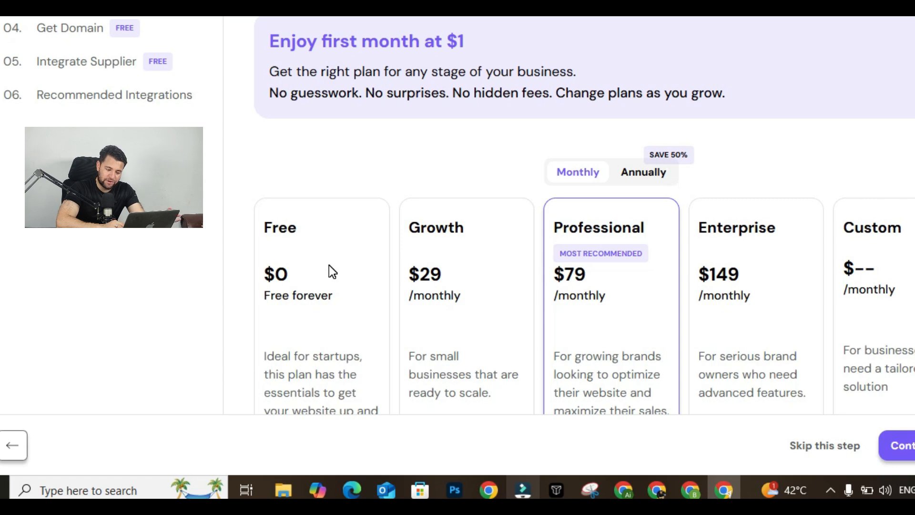
scroll(292, 265, down, 2)
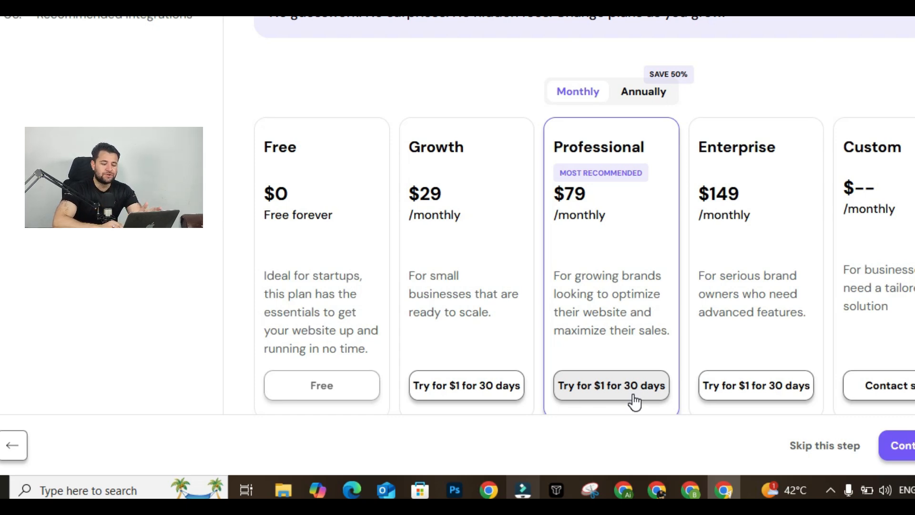
click(806, 447)
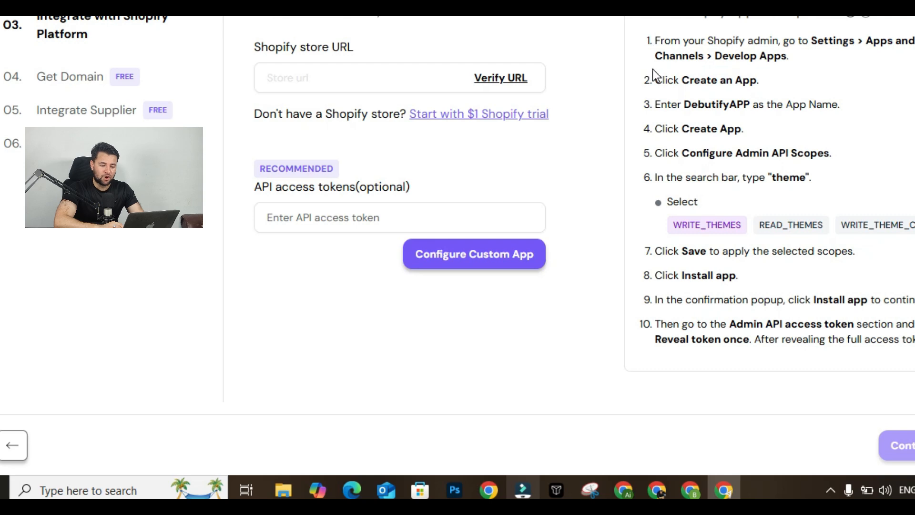
Step: Copy the store's address from the Shopify admin, enter it as the Shopify store URL and verify it
click(329, 76)
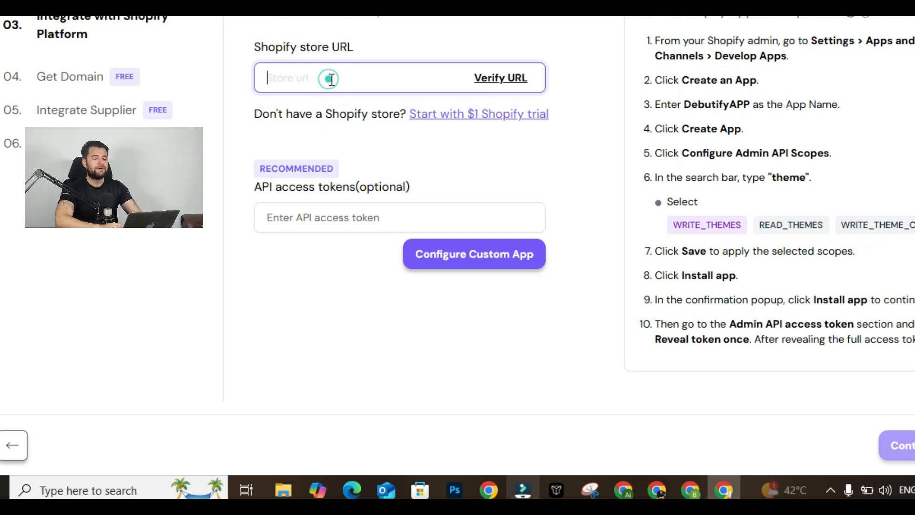
click(606, 10)
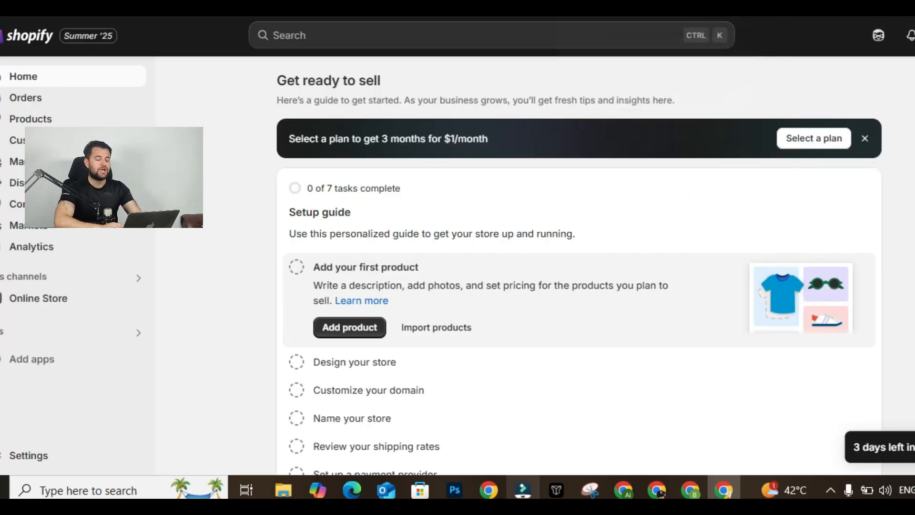
click(470, 9)
click(378, 86)
key(ctrl+v)
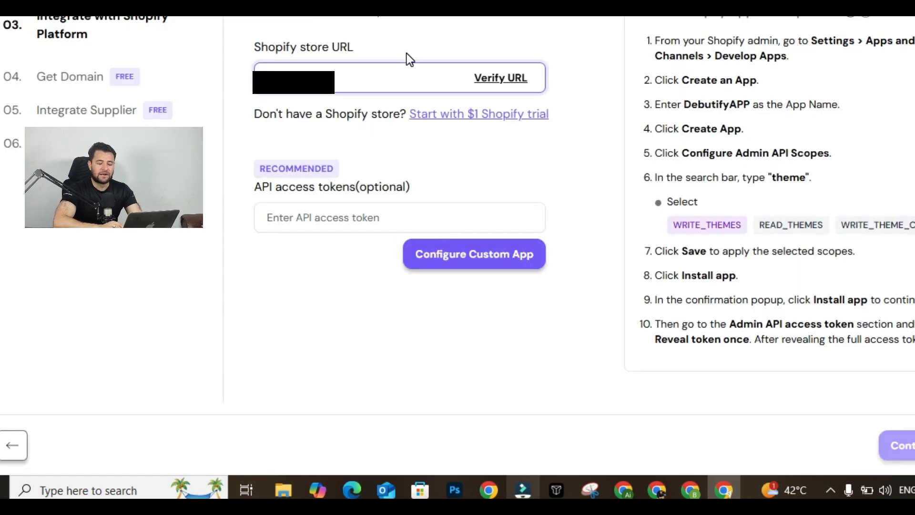
key(ctrl+v)
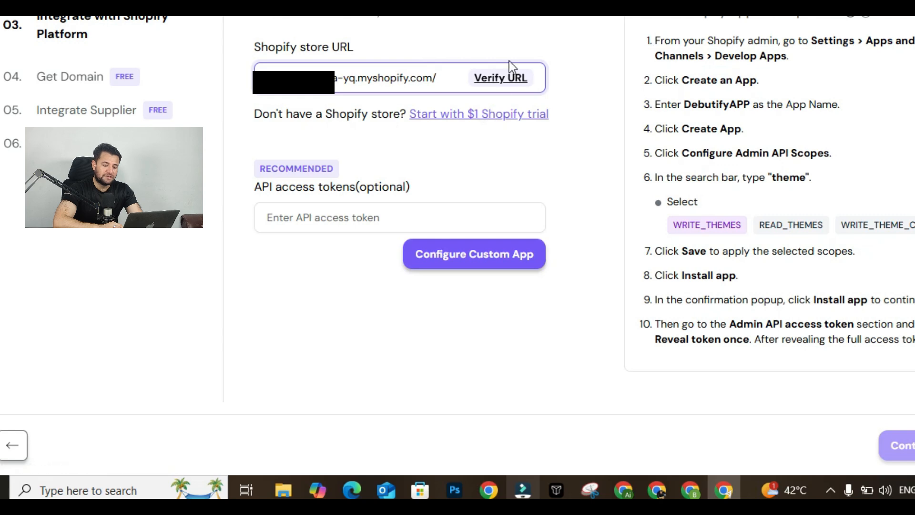
click(510, 77)
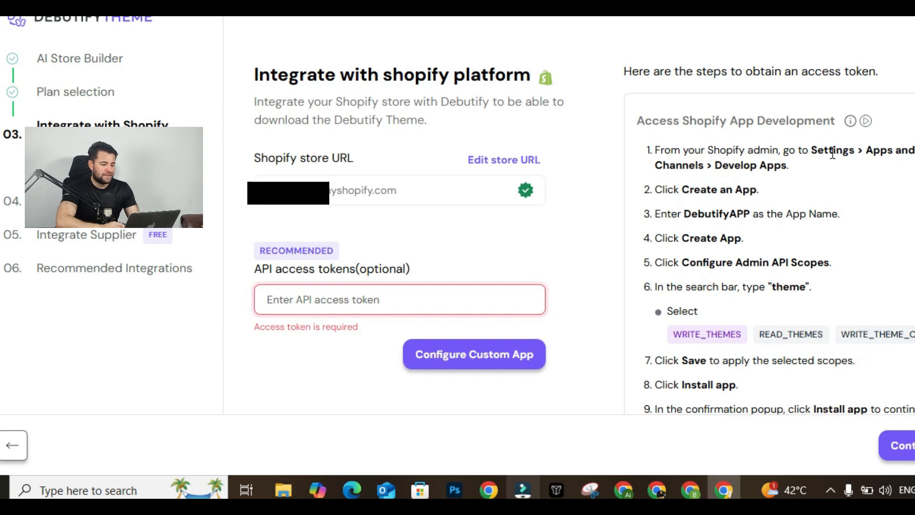
Step: In the Shopify admin's Apps and sales channels settings, allow custom app development for the store
click(286, 17)
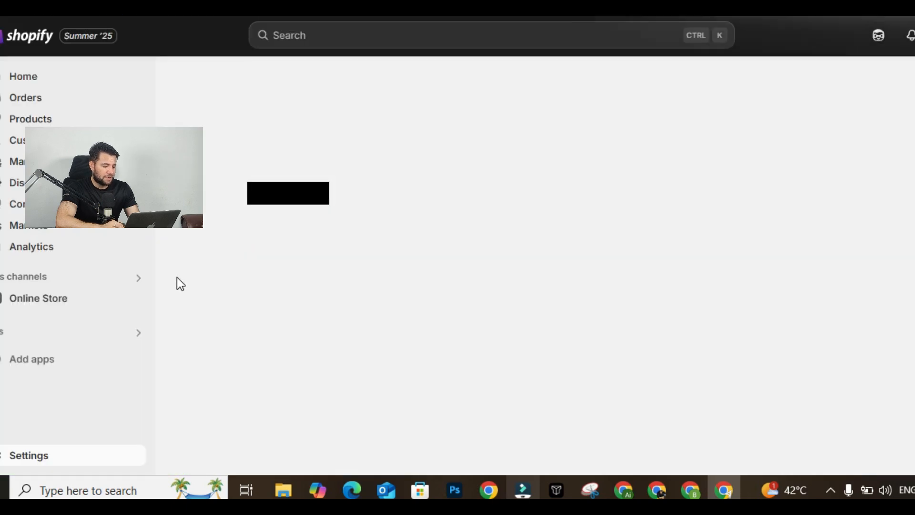
scroll(238, 354, down, 3)
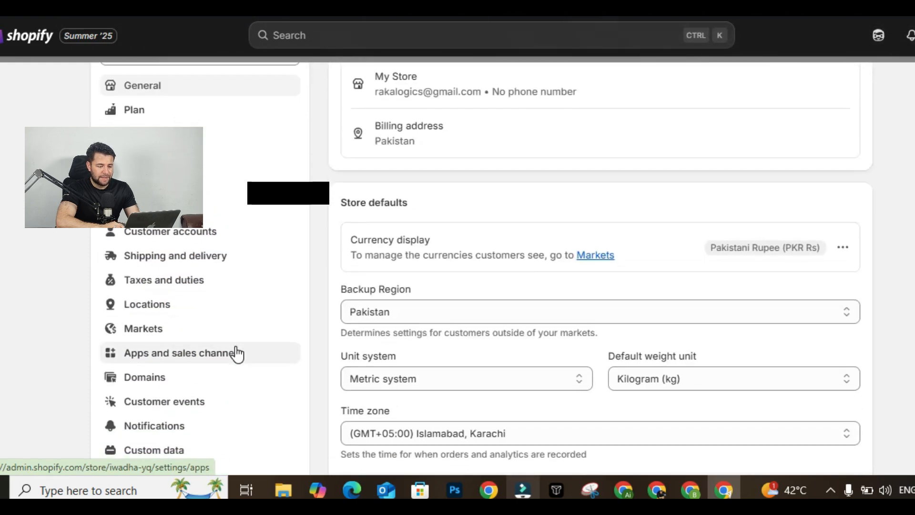
click(199, 357)
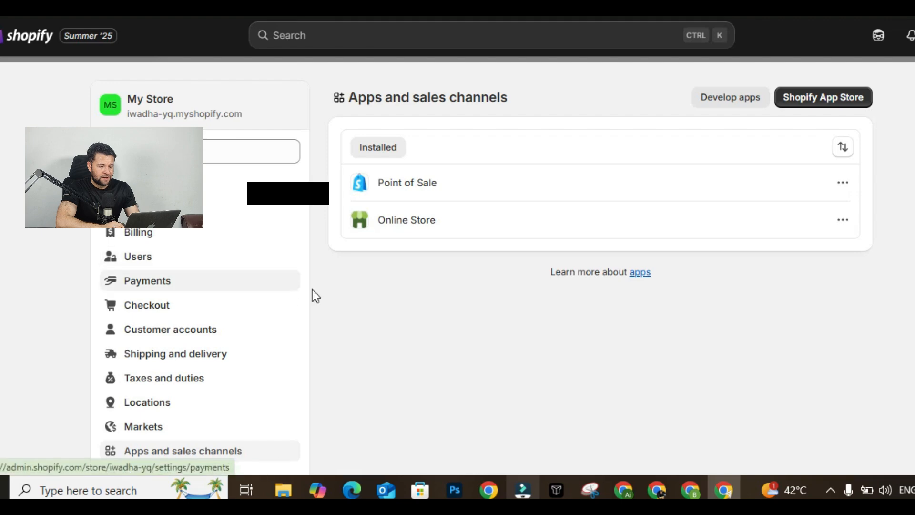
click(744, 96)
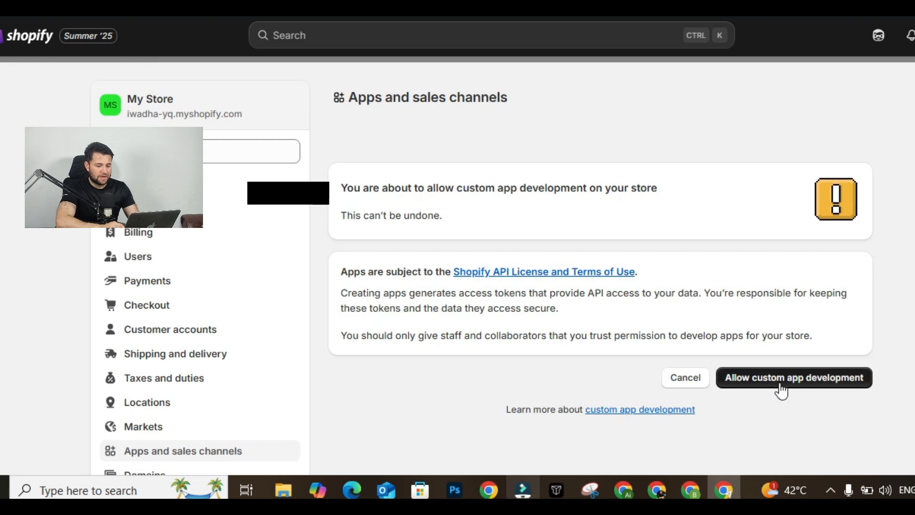
click(781, 382)
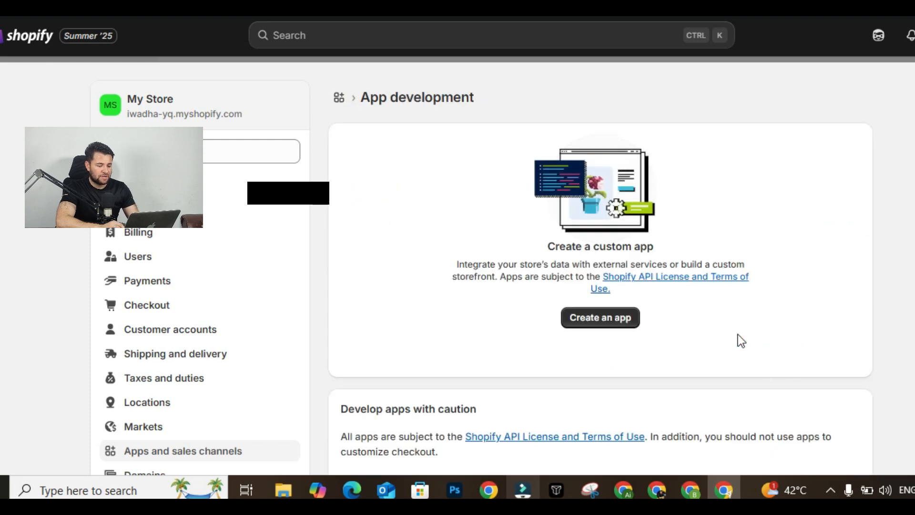
Step: Create a custom app named DebutifyAPP, keeping the suggested app developer
click(603, 318)
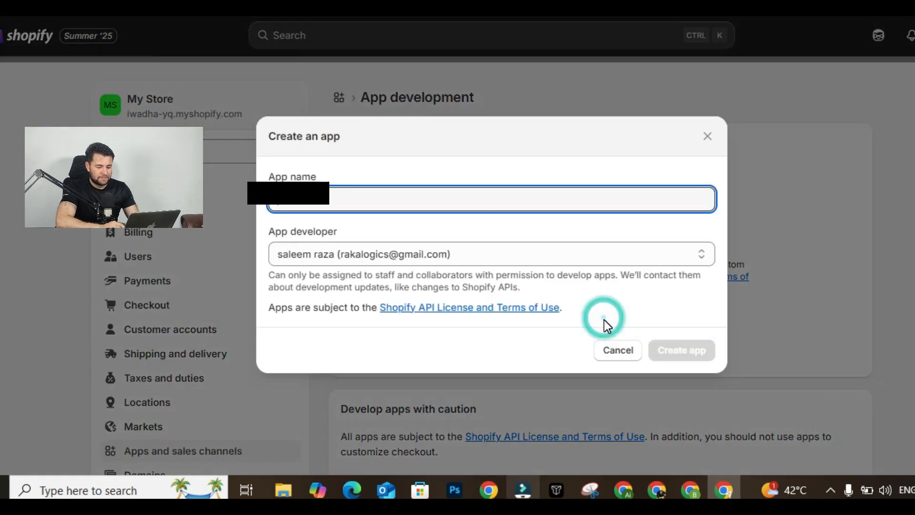
key(ctrl+v)
key(ctrl+Tab)
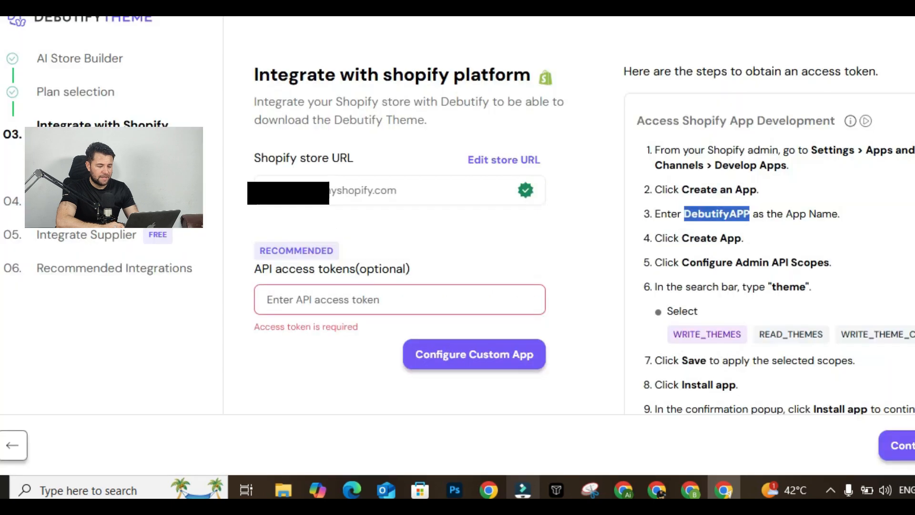
drag(683, 238, 744, 237)
key(ctrl+Tab)
click(697, 341)
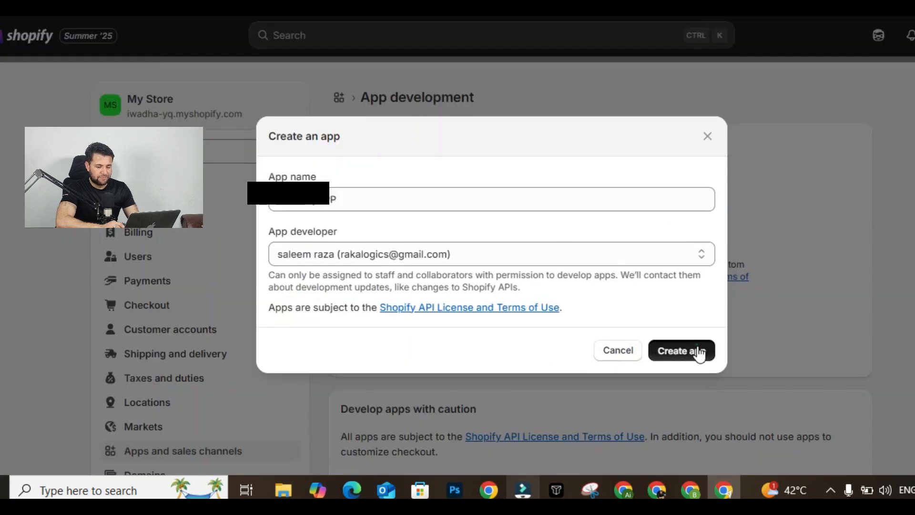
Step: Open the Admin API scope configuration of DebutifyAPP, checking it against Debutify's token instructions
key(ctrl+Tab)
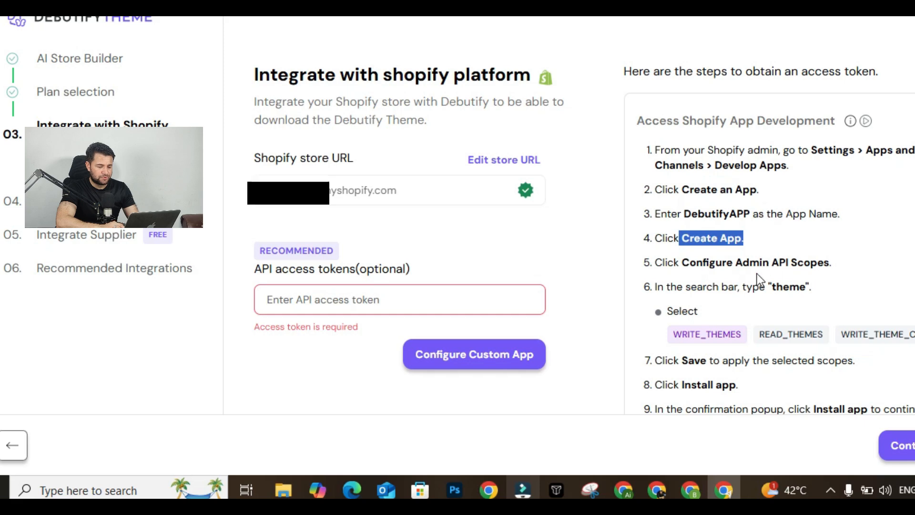
key(ctrl+Tab)
scroll(563, 325, up, 1)
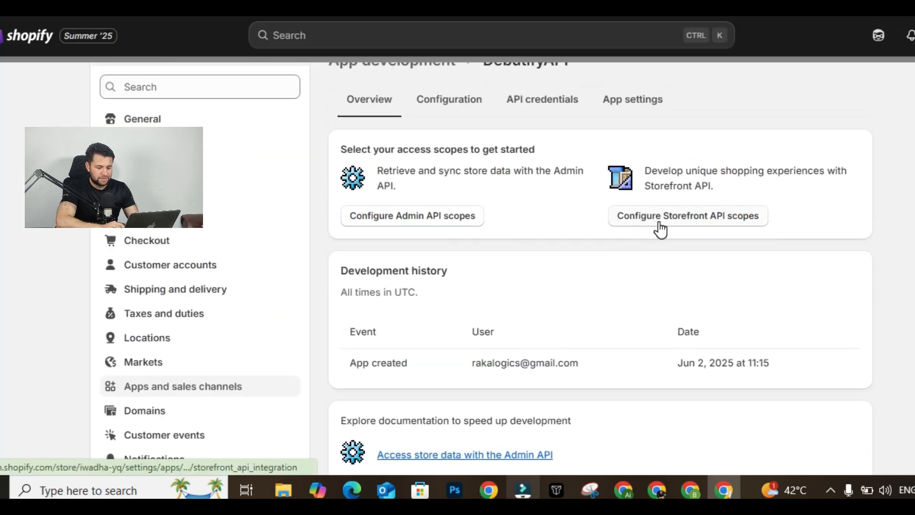
click(400, 219)
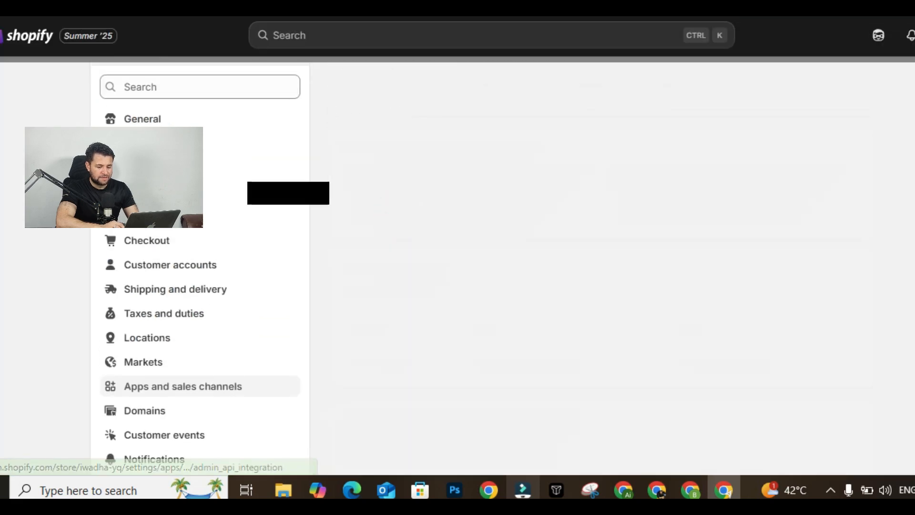
key(ctrl+Tab)
key(ctrl+Tab)
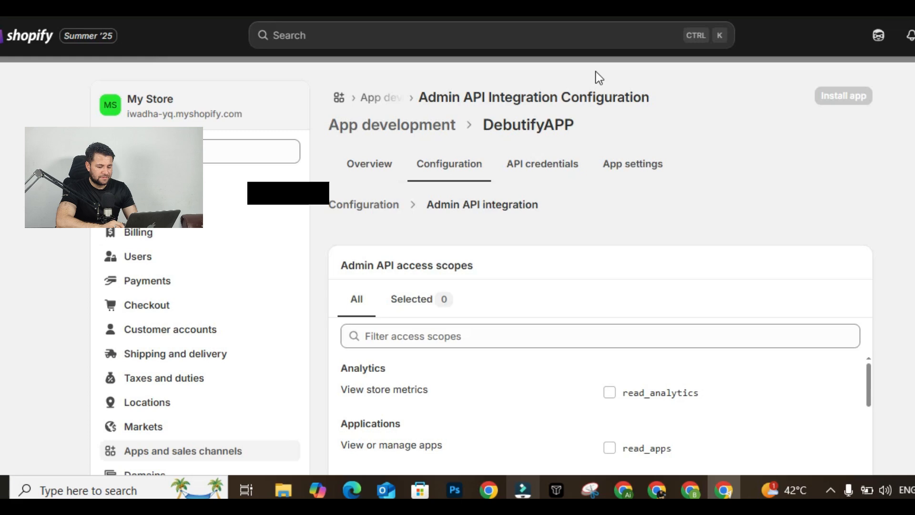
Step: Filter the Admin API access scopes by "theme" and enable write_themes, read_themes and write_theme_code
click(501, 335)
text(theme)
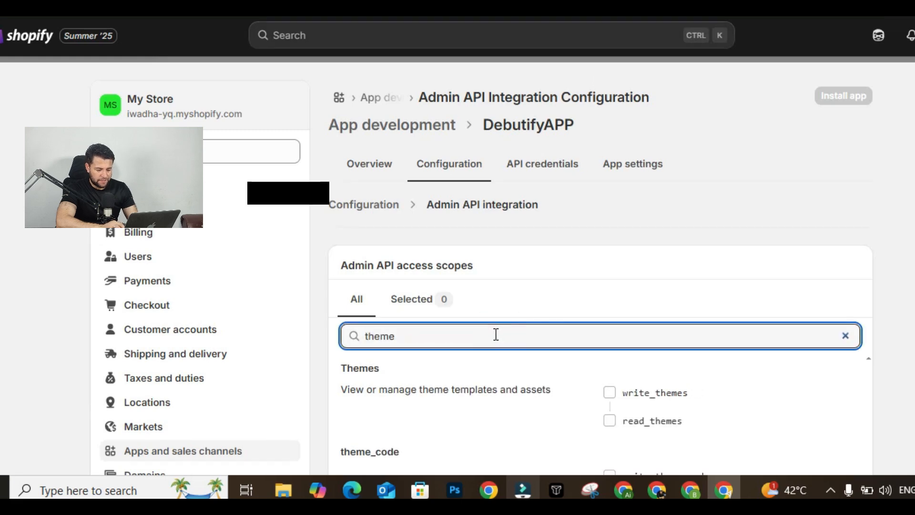
scroll(546, 403, down, 1)
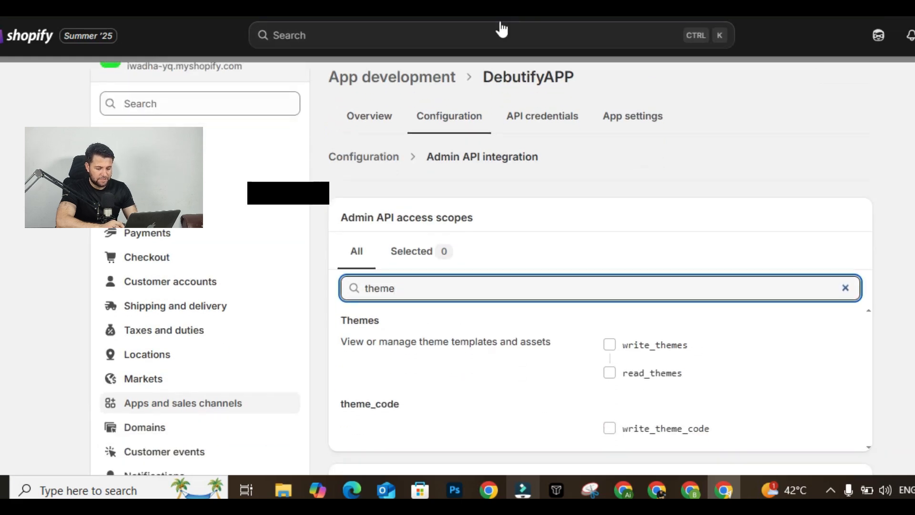
key(ctrl+Tab)
click(609, 344)
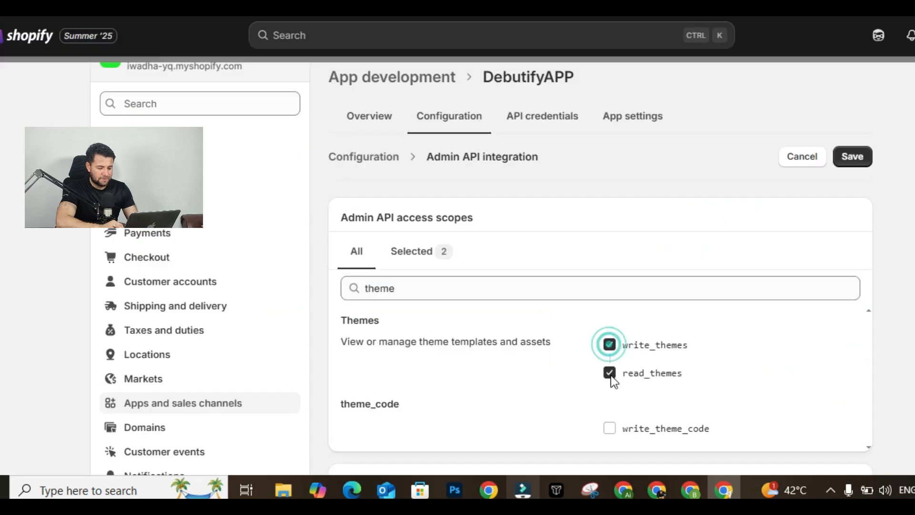
click(609, 375)
click(609, 347)
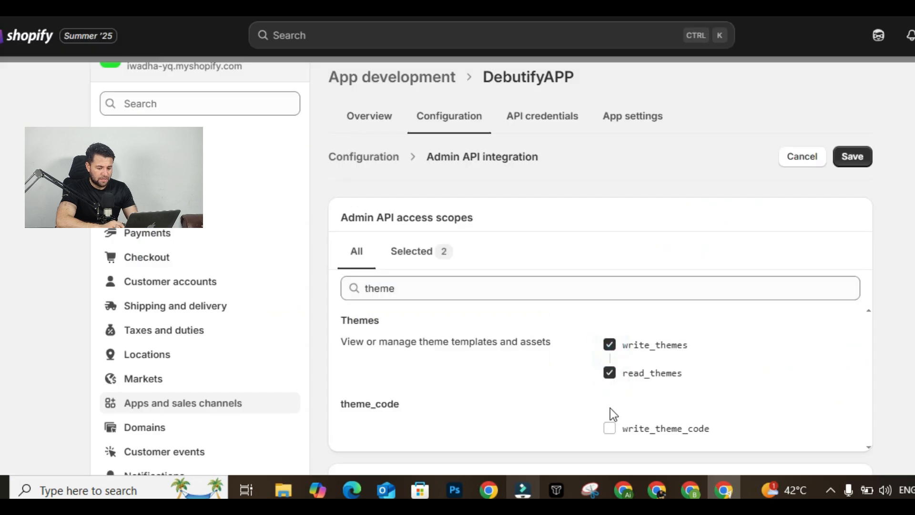
click(609, 428)
scroll(648, 415, down, 3)
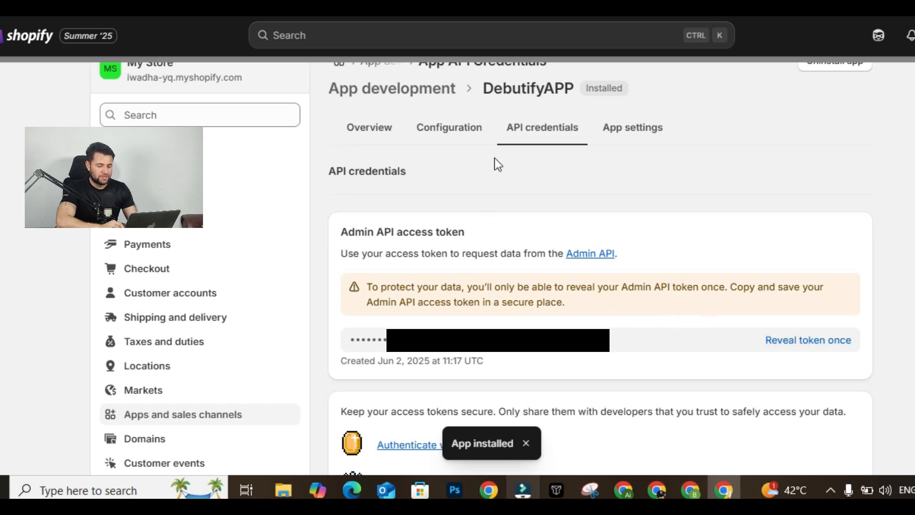
Step: Reveal and copy DebutifyAPP's Admin API access token, paste it into Debutify's API access token field and verify it
click(814, 348)
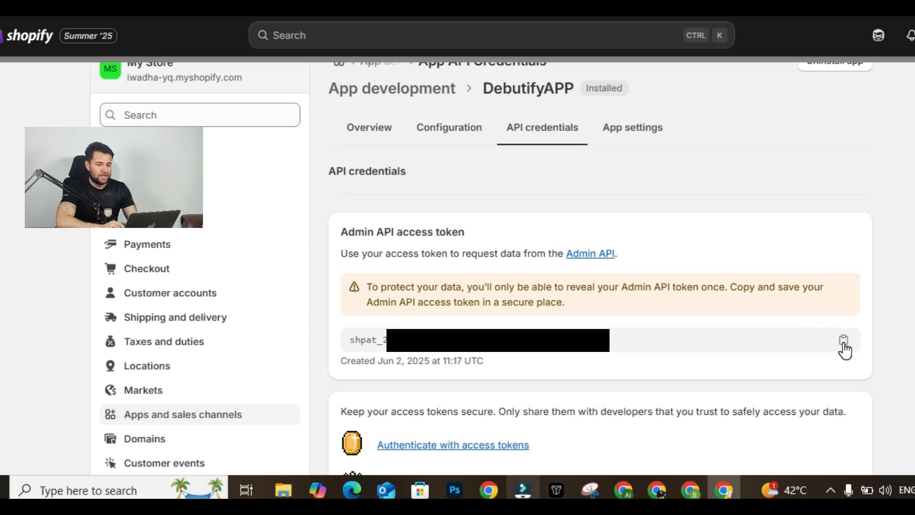
click(844, 343)
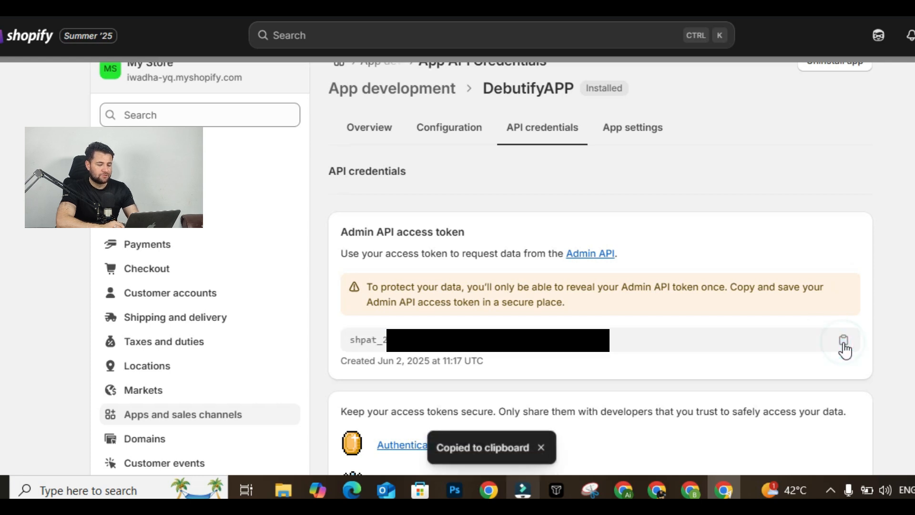
key(ctrl+Tab)
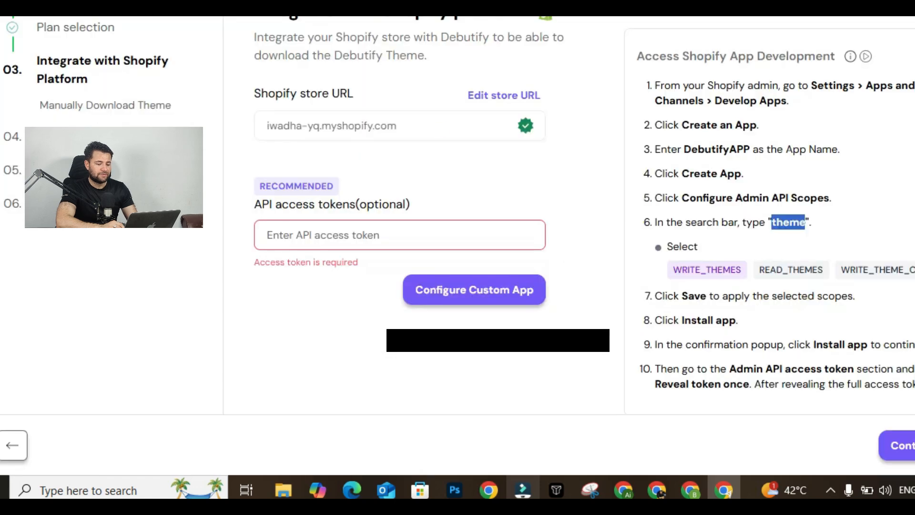
click(396, 239)
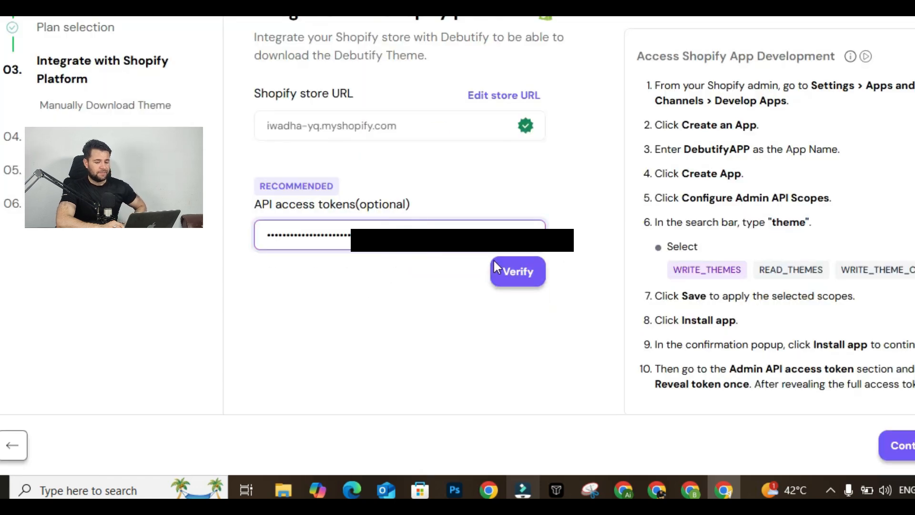
click(520, 271)
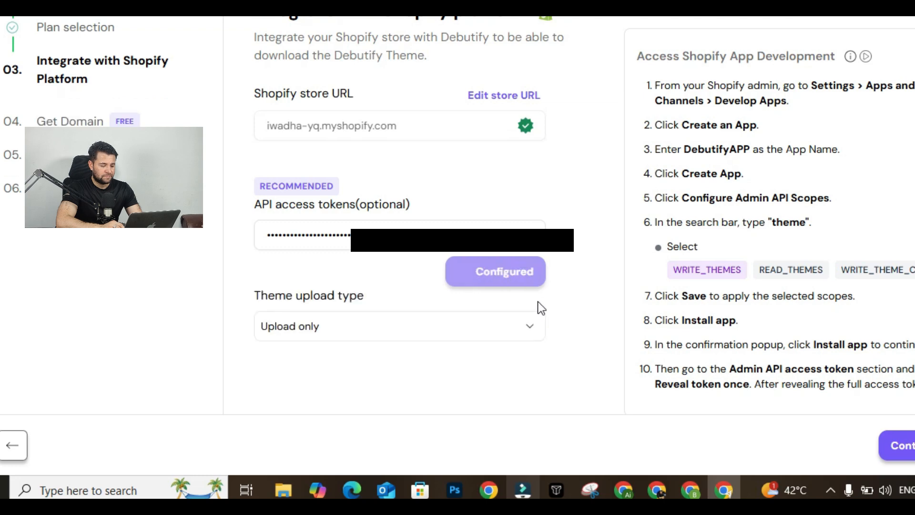
Step: Set Debutify's theme upload type to Upload and publish live and continue to the domain step
click(529, 329)
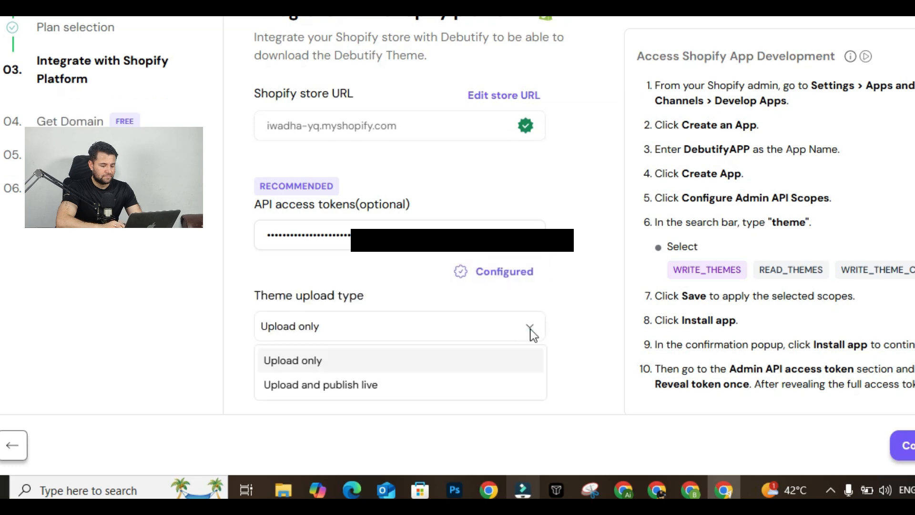
click(489, 386)
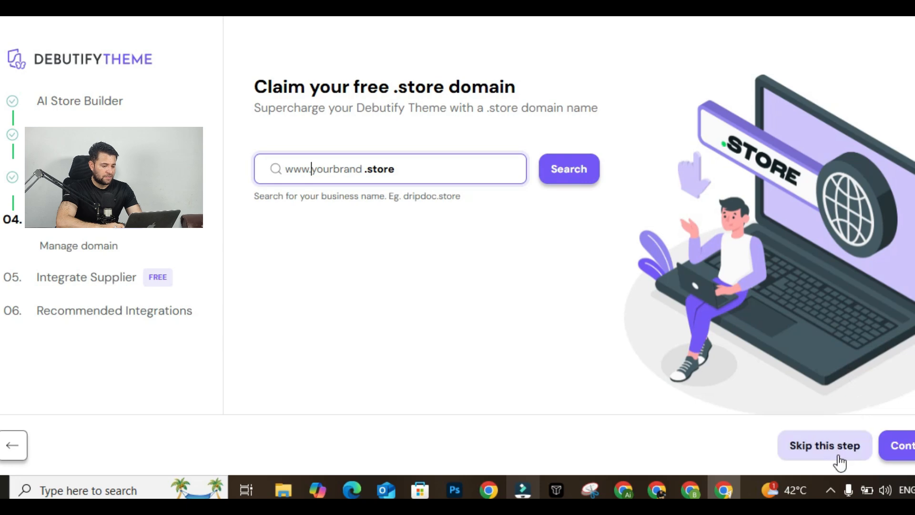
Step: Skip the free .store domain offer and, after opening and closing the AutoDS installation page, skip the supplier integration
click(838, 456)
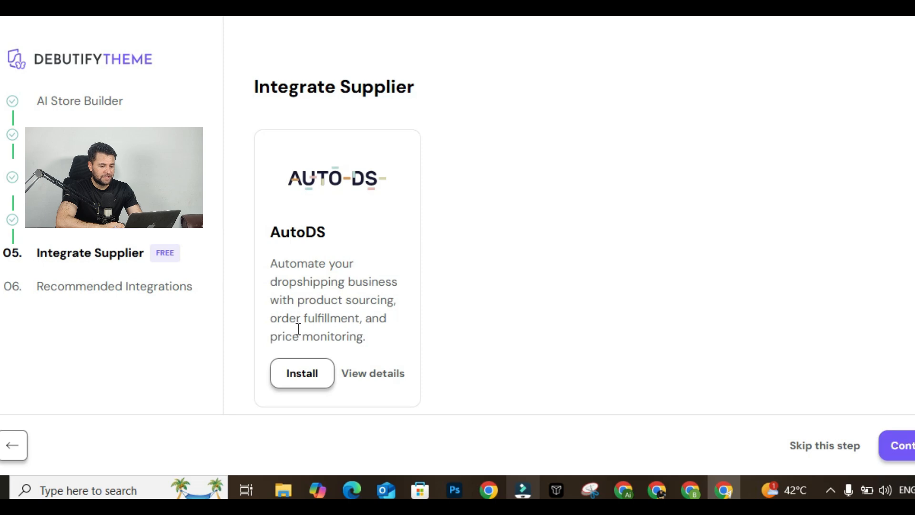
click(324, 379)
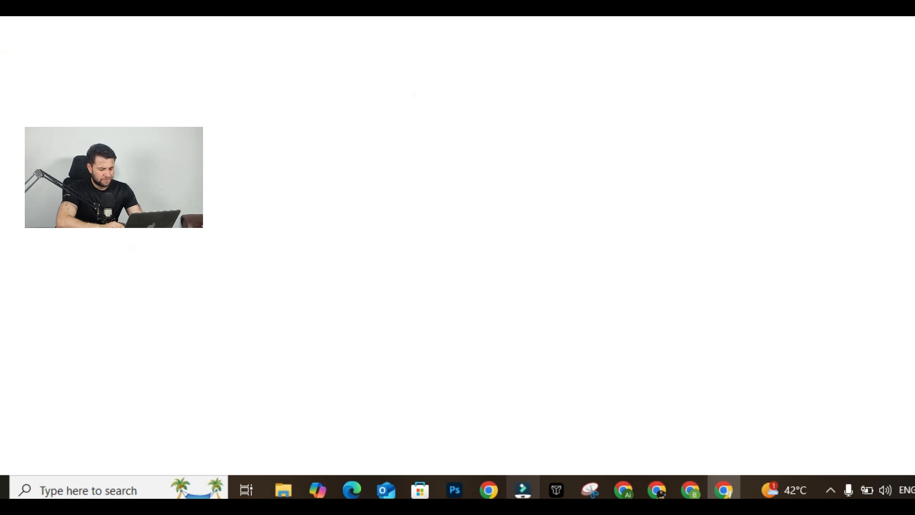
key(ctrl+w)
click(833, 445)
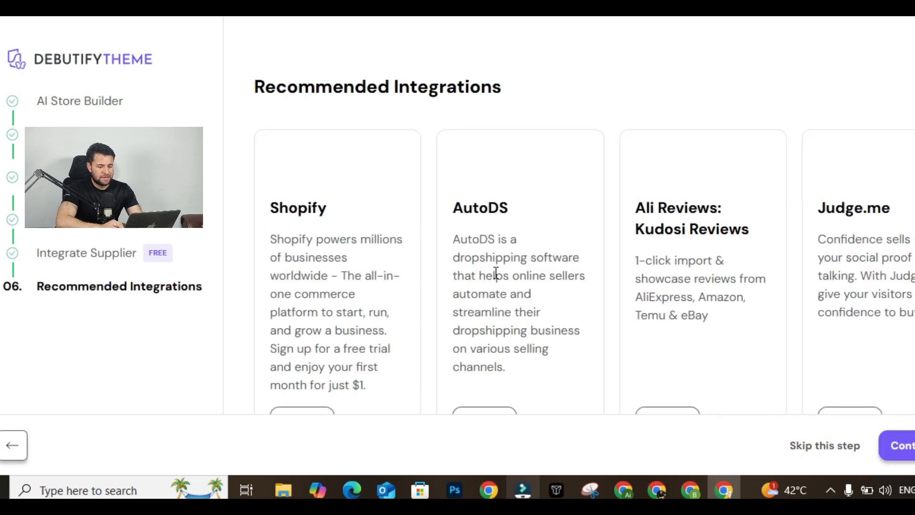
Step: Look through the recommended integrations and skip them to finish the Debutify setup
scroll(494, 216, down, 3)
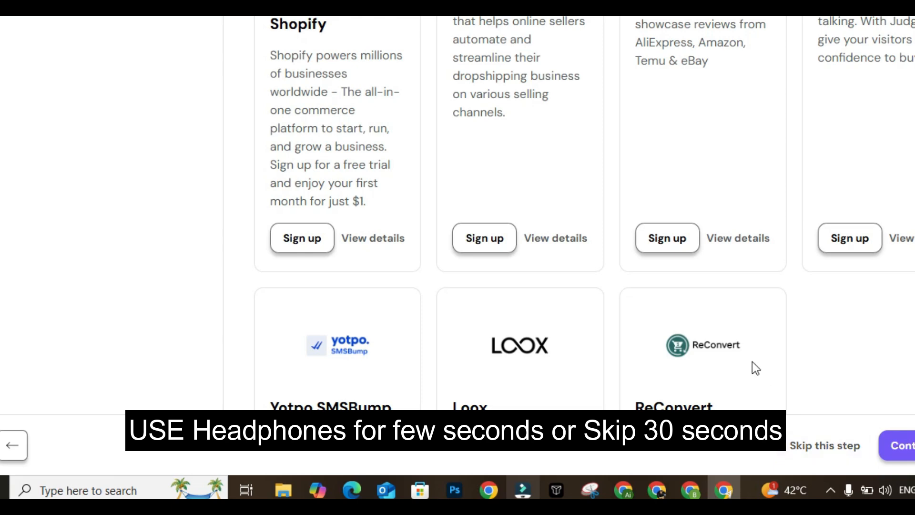
scroll(753, 363, down, 2)
scroll(753, 362, down, 1)
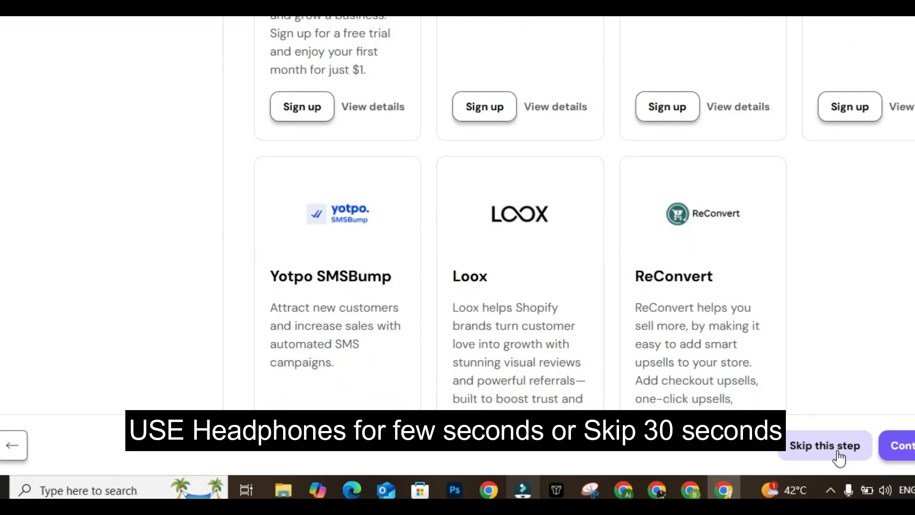
click(838, 452)
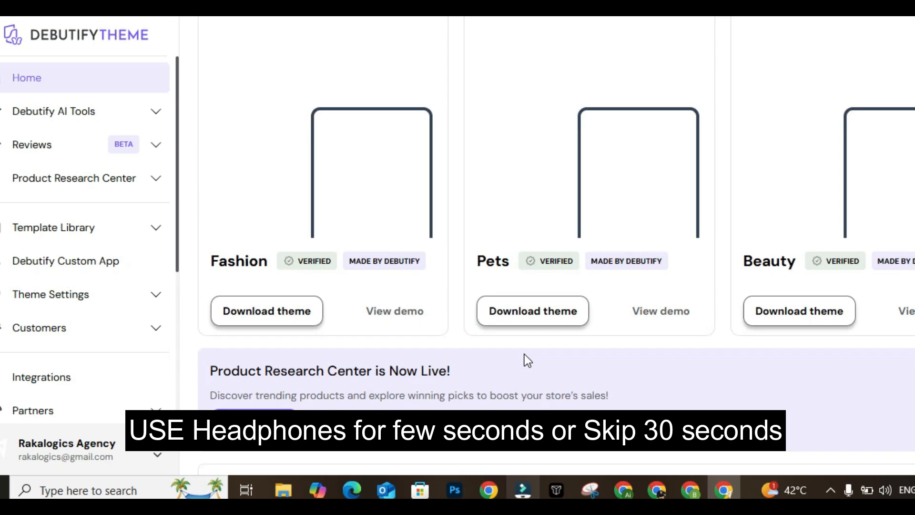
Step: Examine the Debutify home dashboard's AI features and Template Library, including the Clothing theme templates
scroll(525, 360, up, 5)
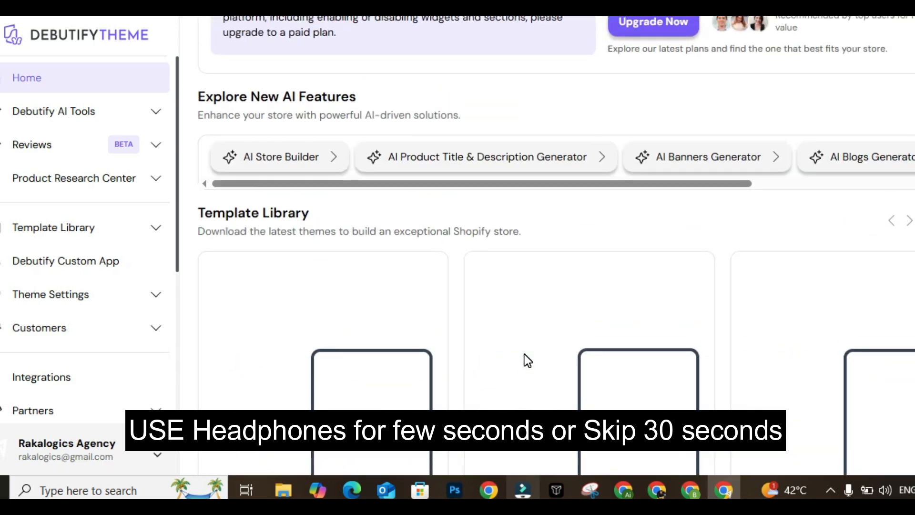
scroll(524, 354, down, 1)
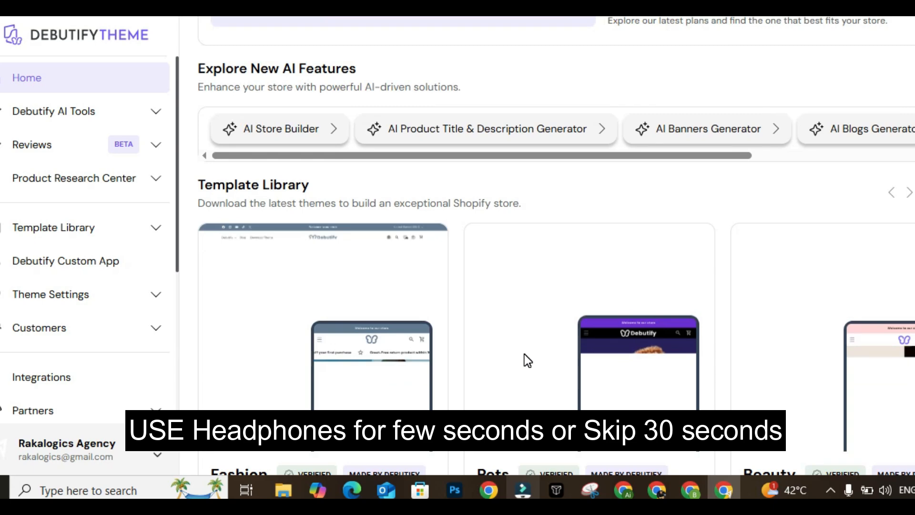
scroll(645, 319, down, 4)
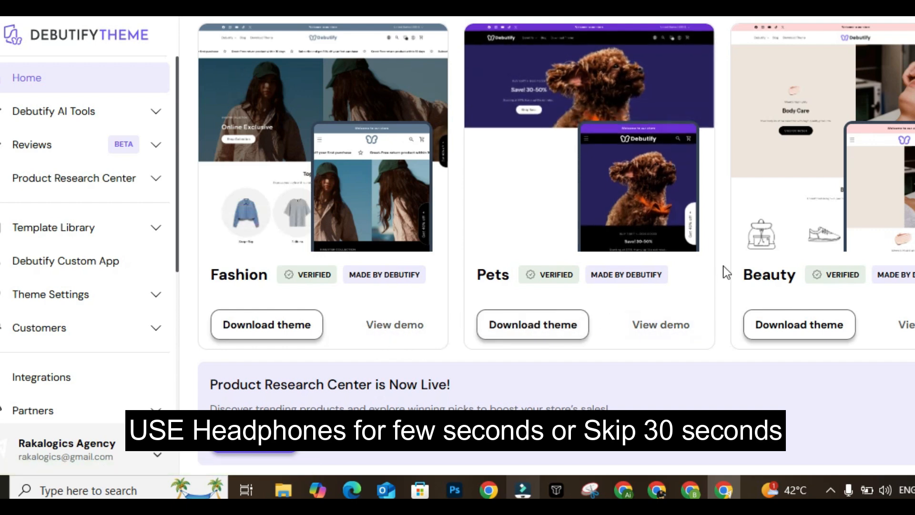
scroll(768, 153, down, 6)
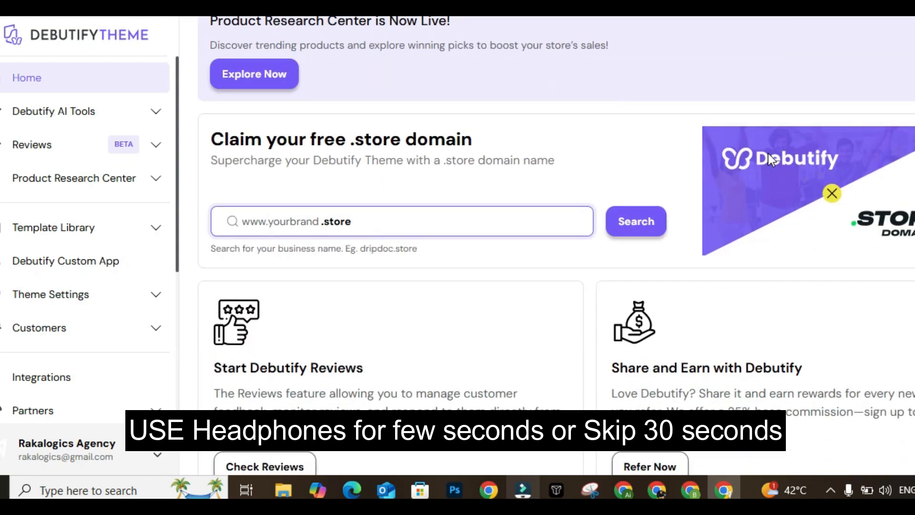
scroll(768, 153, down, 3)
scroll(768, 154, up, 9)
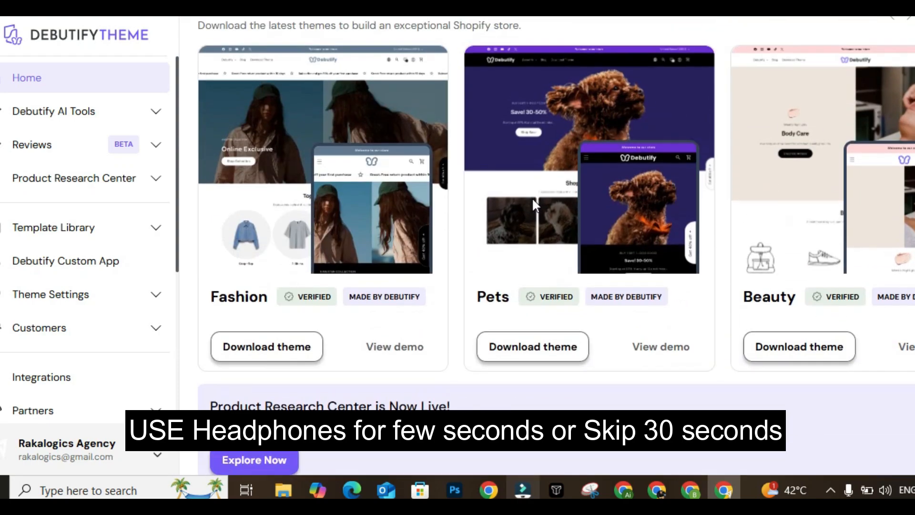
scroll(307, 298, up, 1)
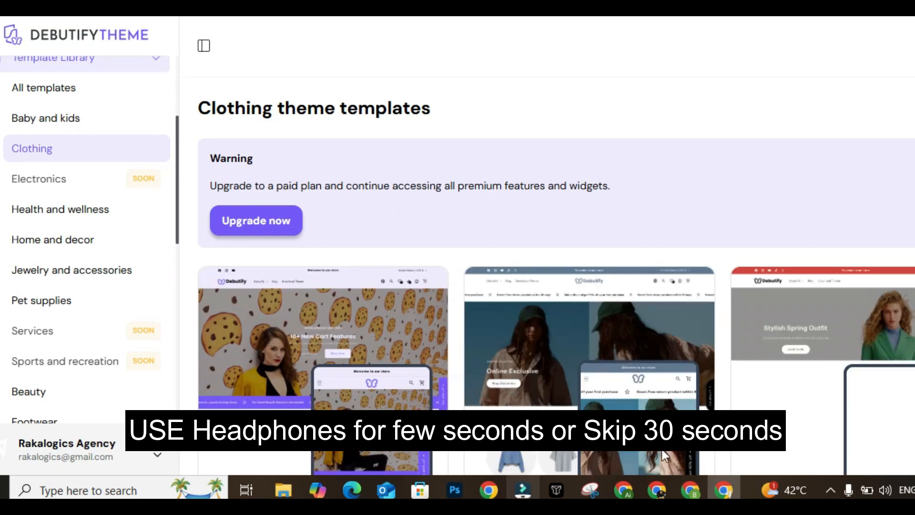
scroll(666, 456, down, 3)
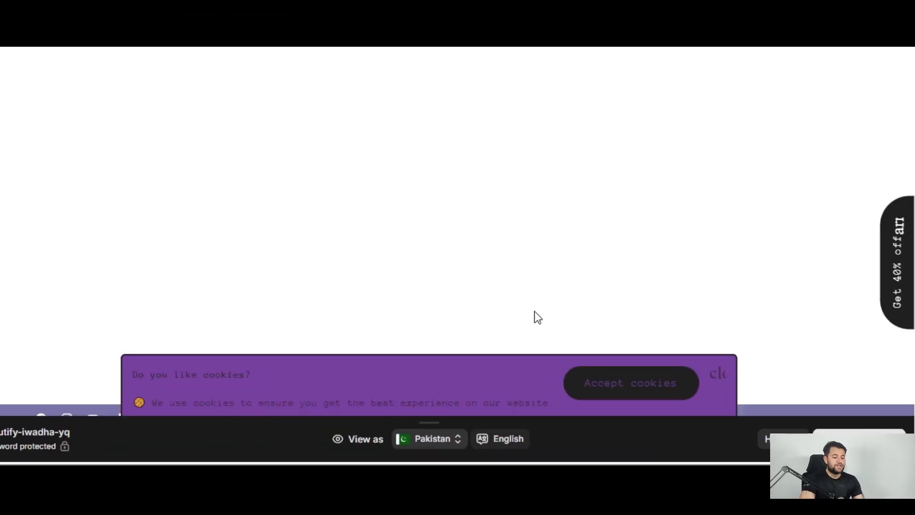
Step: Examine the debutify-iwadha-yq theme's storefront, covering its announcement bar, banners, categories, product picks, collections and partner logo sections
scroll(535, 312, down, 5)
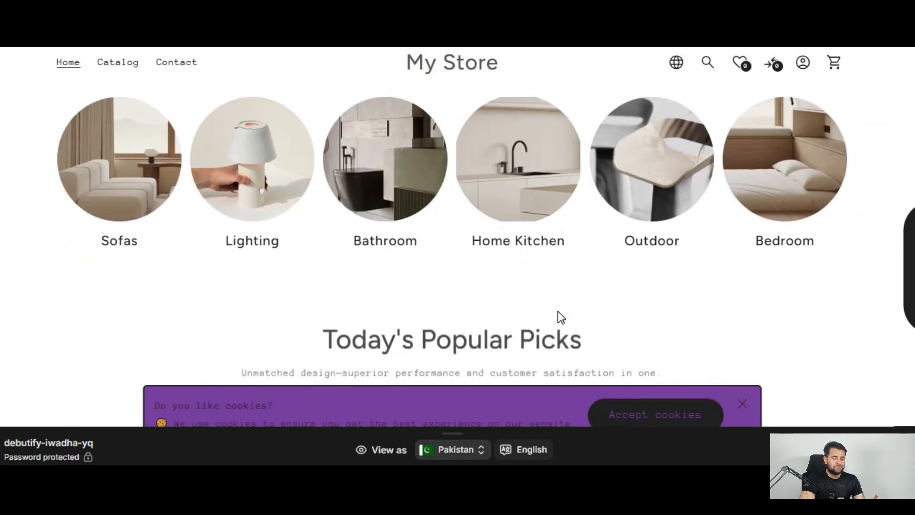
scroll(558, 311, down, 10)
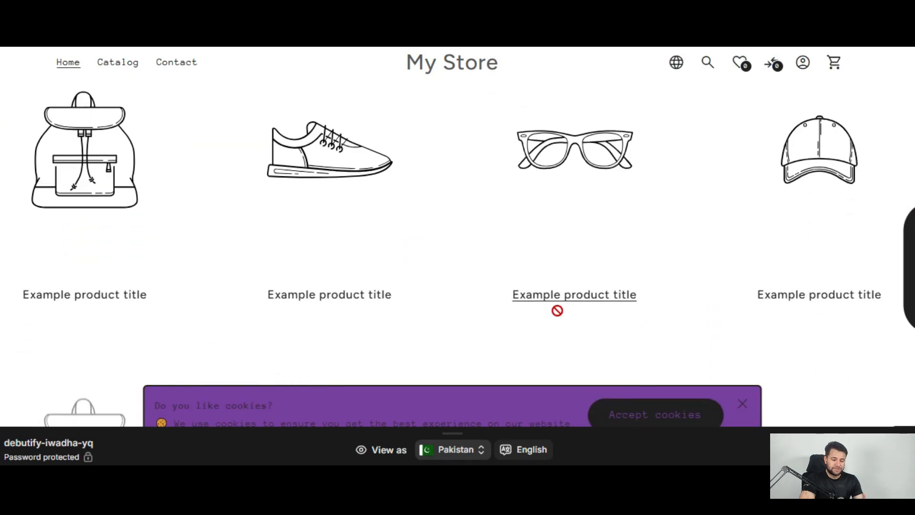
scroll(558, 311, down, 6)
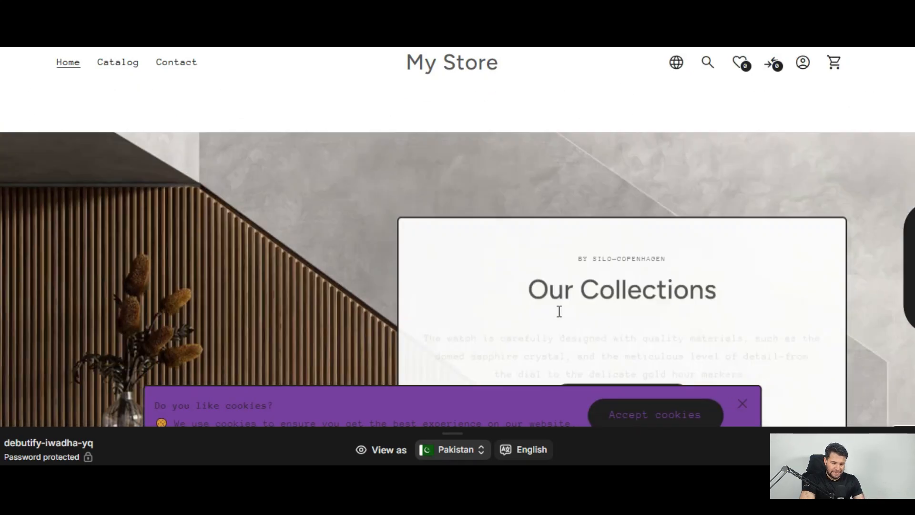
scroll(558, 311, down, 5)
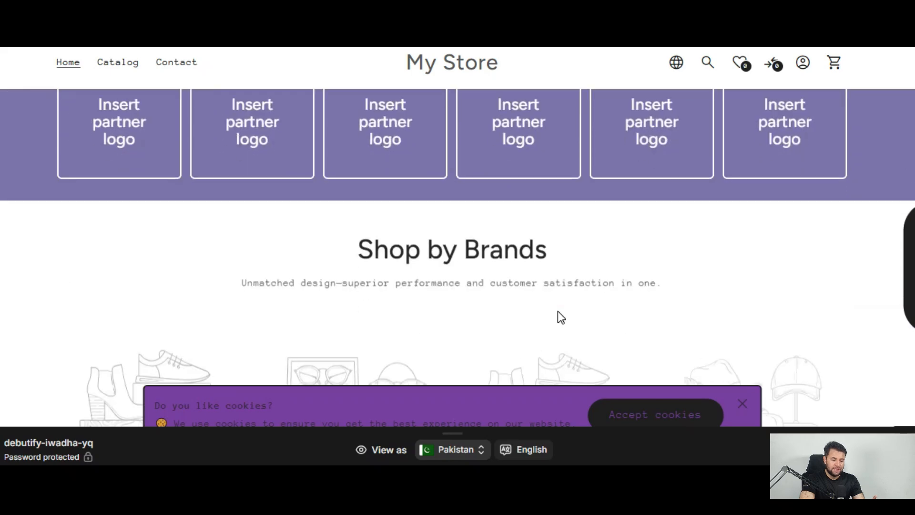
scroll(561, 317, down, 2)
scroll(560, 316, up, 5)
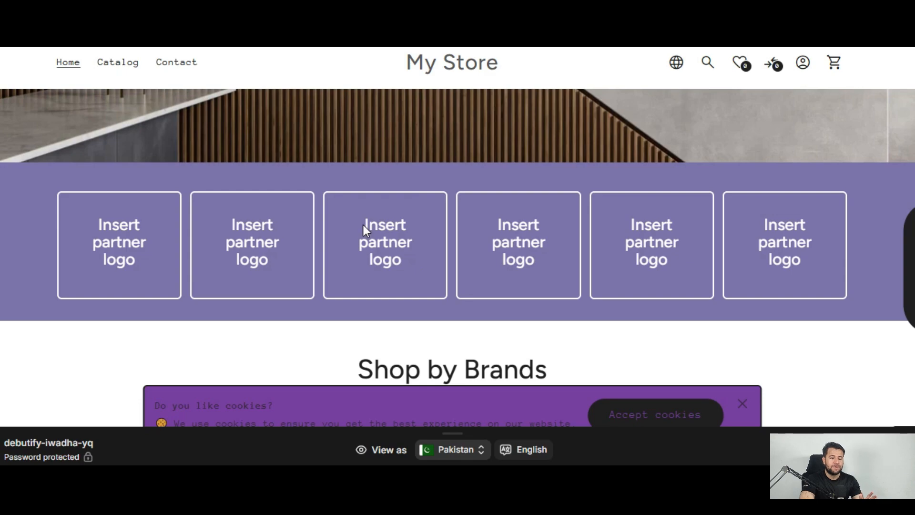
scroll(363, 225, up, 10)
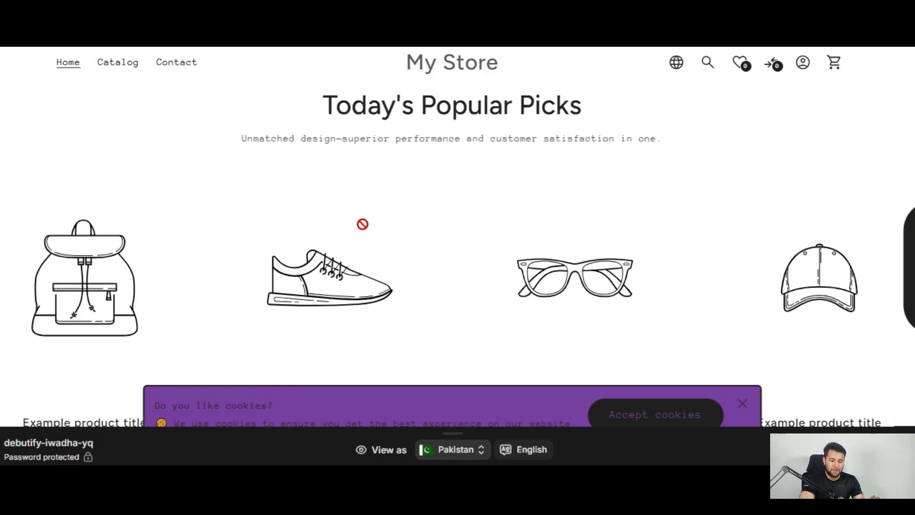
scroll(365, 230, up, 10)
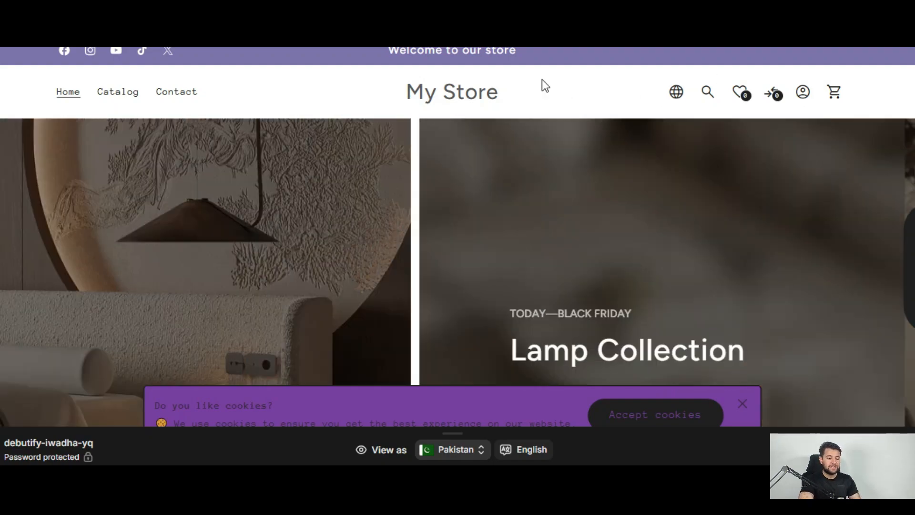
scroll(525, 242, down, 3)
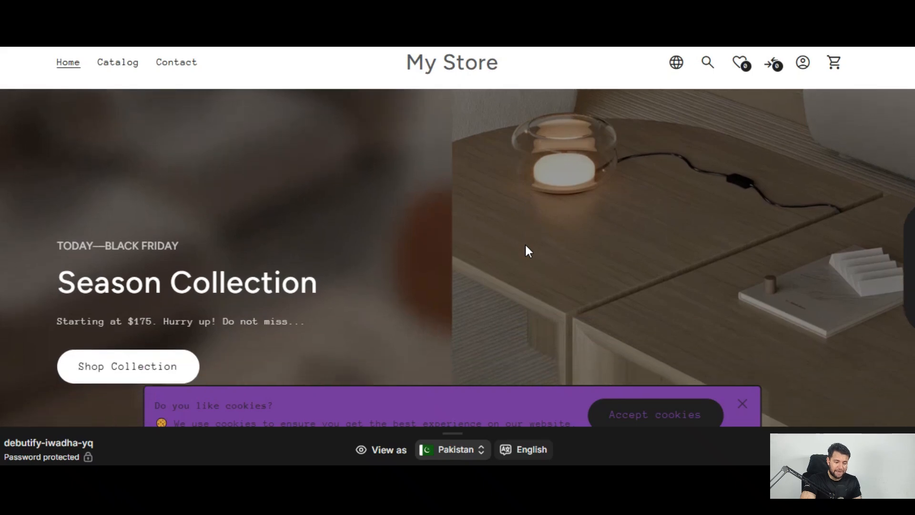
scroll(525, 242, up, 3)
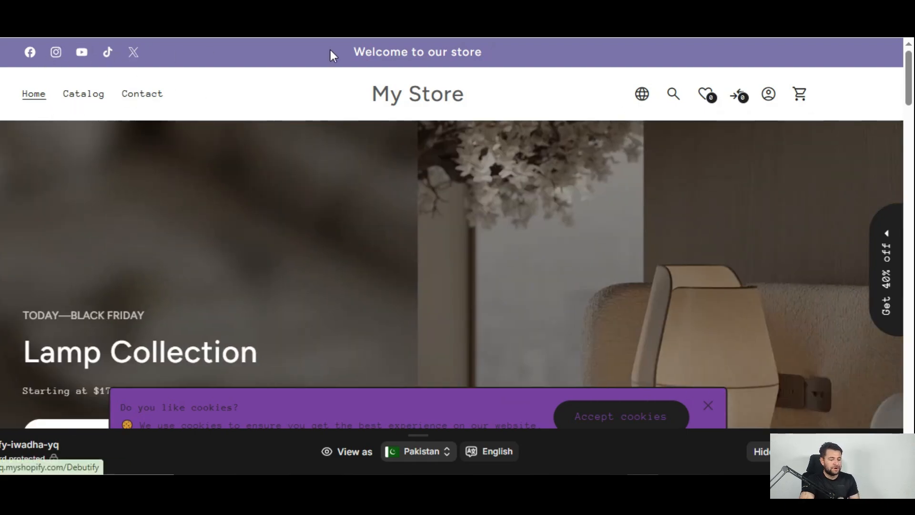
drag(472, 56, 363, 56)
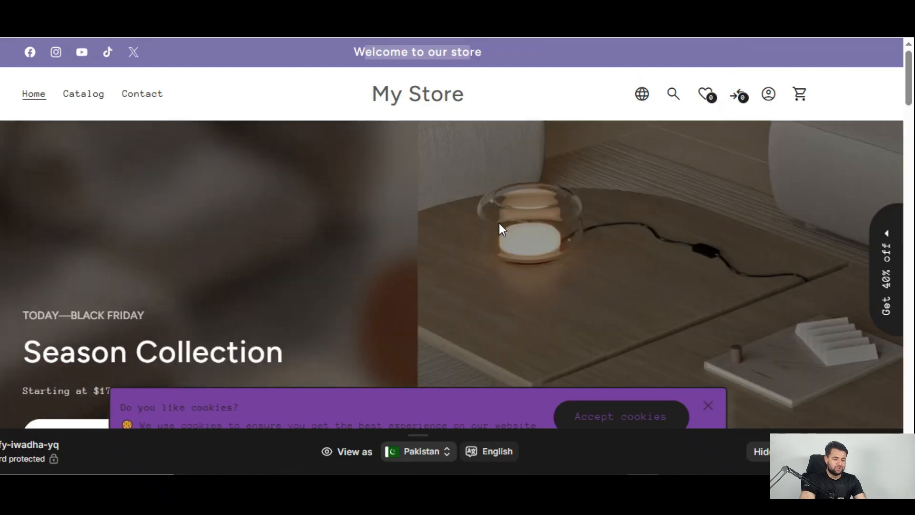
scroll(499, 224, down, 10)
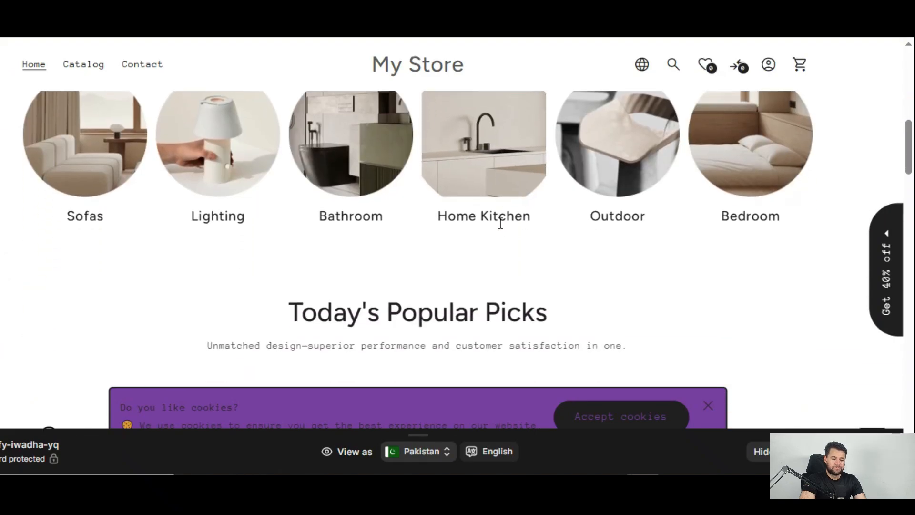
scroll(500, 224, up, 3)
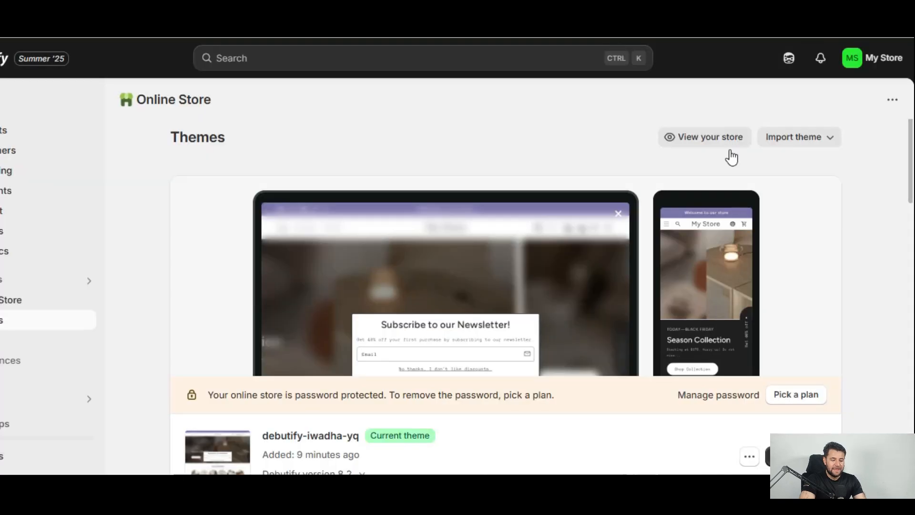
Step: Upload debutify-apparels-8.2.zip from the Downloads folder to the store as a new theme
click(833, 138)
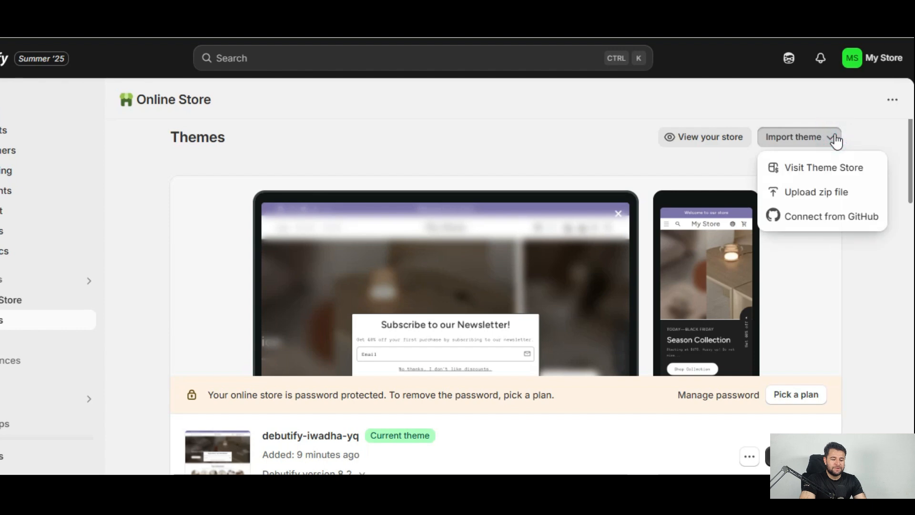
click(820, 194)
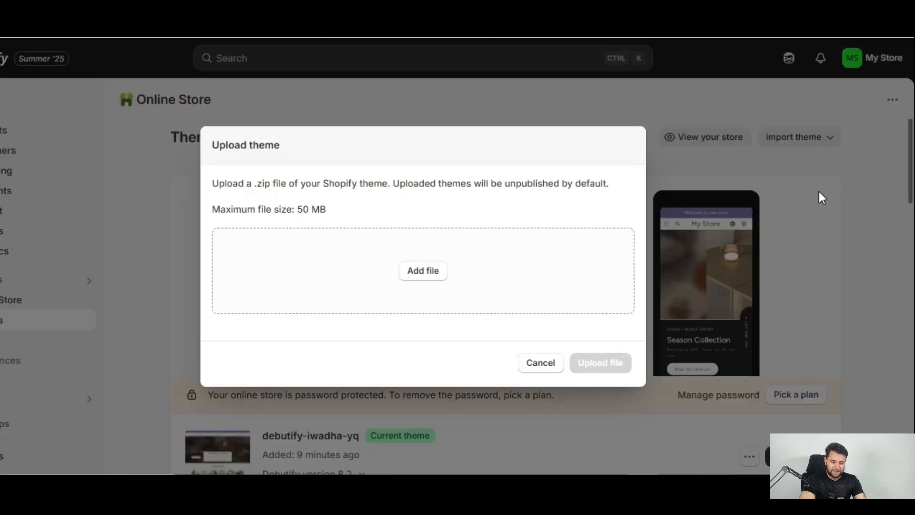
click(416, 282)
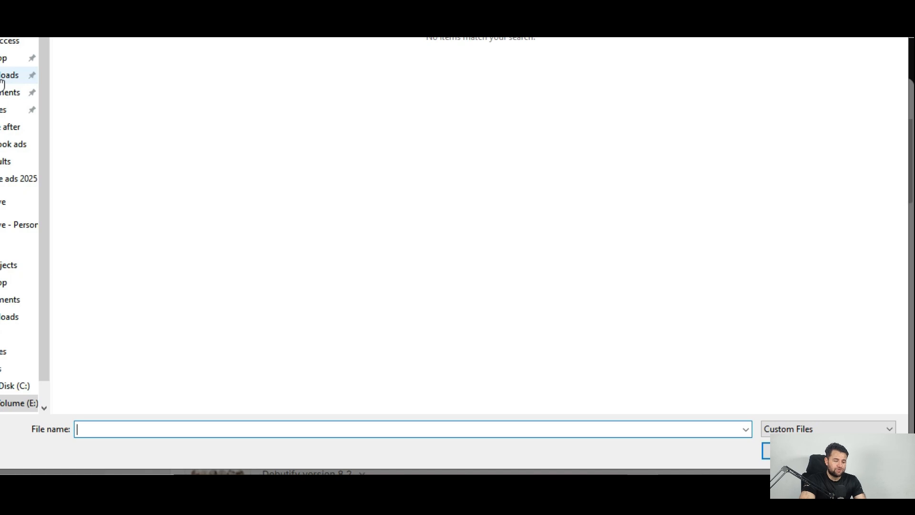
click(5, 80)
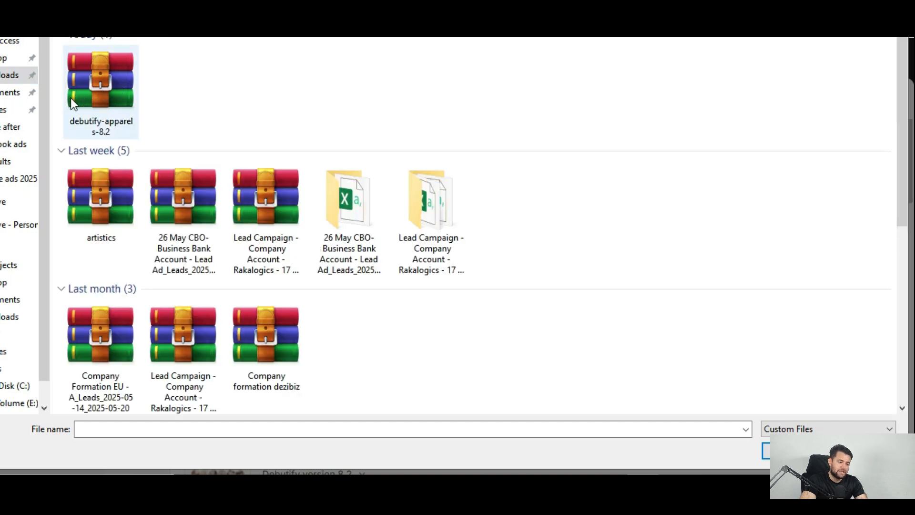
double_click(103, 84)
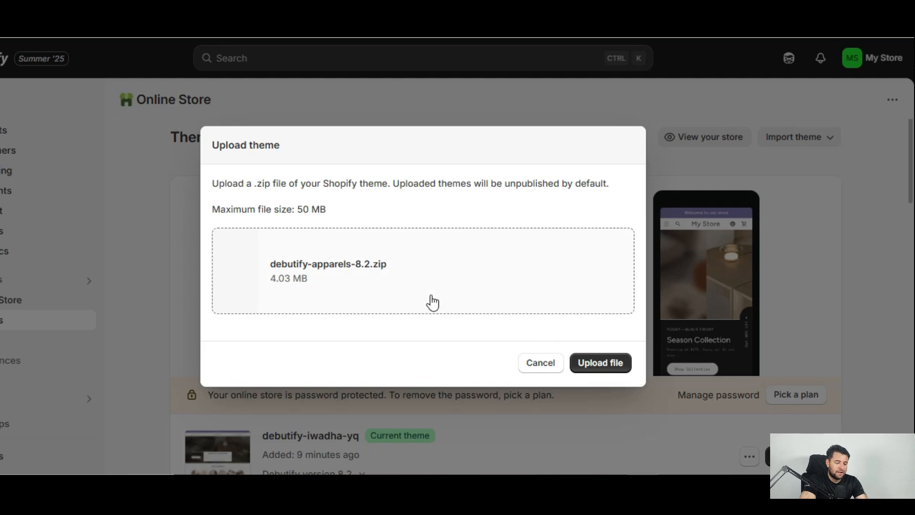
click(594, 363)
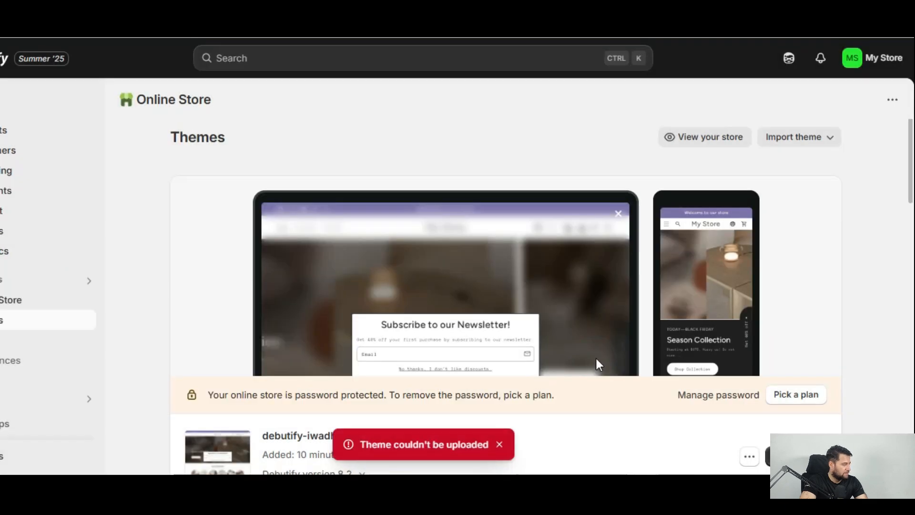
Step: Publish the debutify-apparels-8-2 theme from the theme library in place of debutify-iwadha-yq
scroll(520, 442, down, 3)
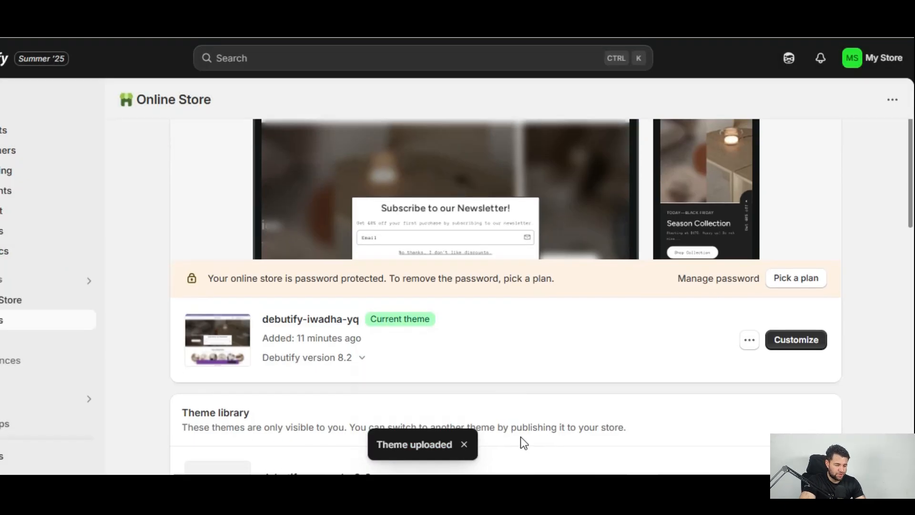
scroll(520, 437, down, 2)
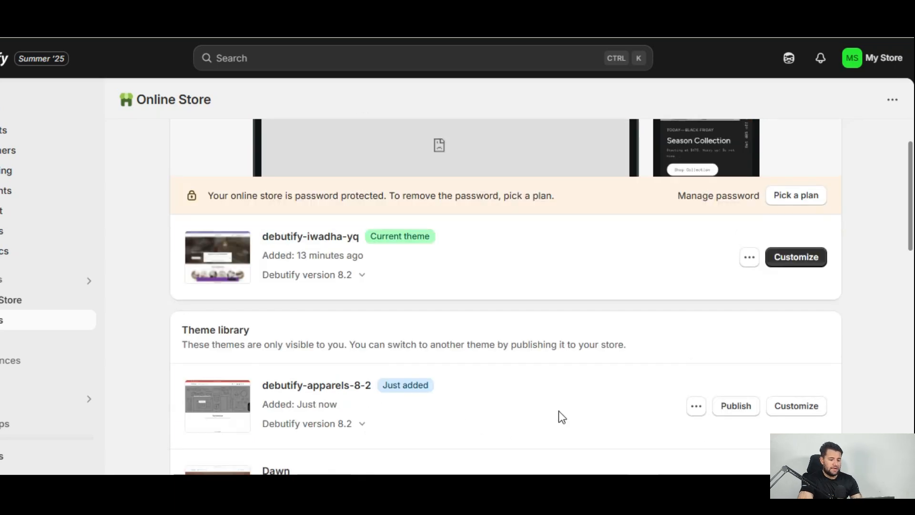
click(735, 408)
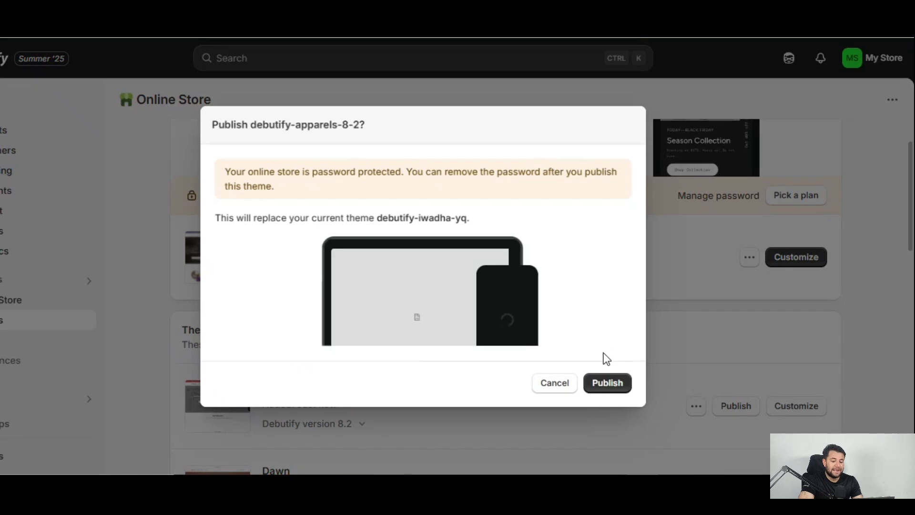
click(606, 387)
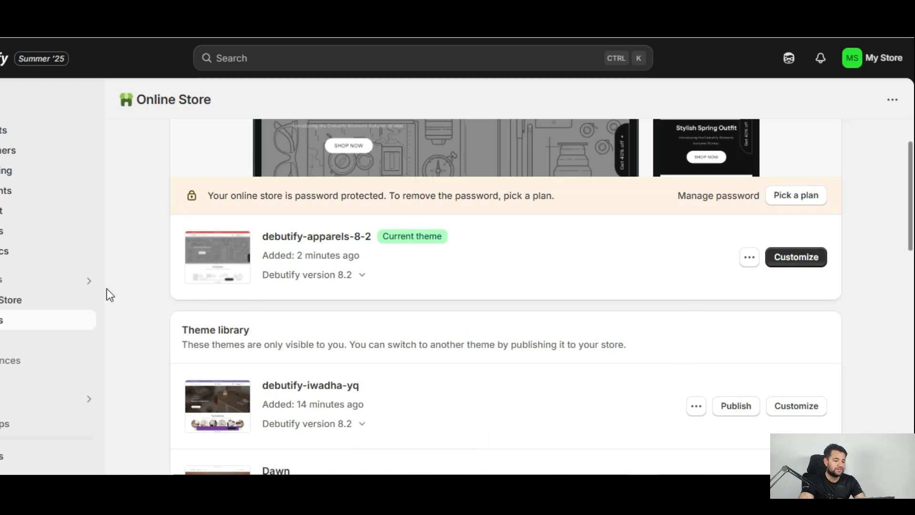
Step: Open the online store and review the debutify-iwadha-yq storefront from the slideshow through Top Collections, popular picks and brands to the service icons
click(85, 302)
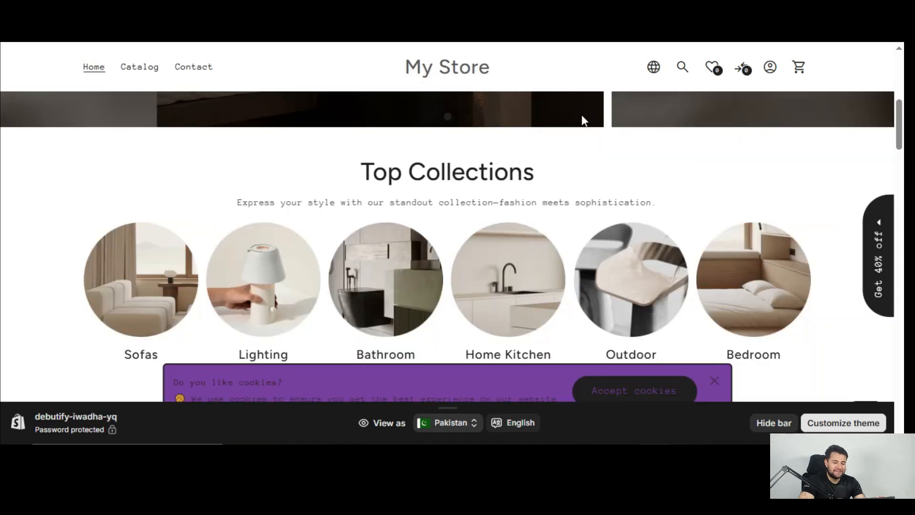
scroll(466, 340, down, 10)
scroll(466, 340, down, 12)
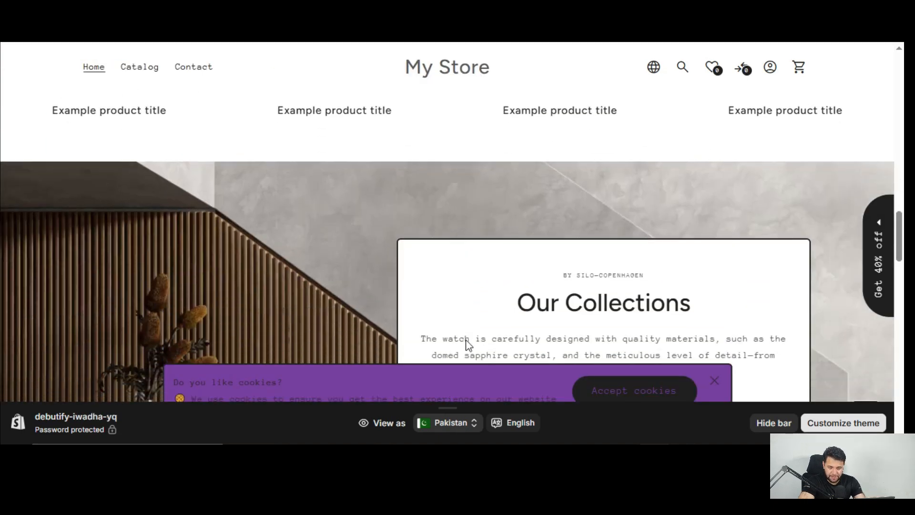
scroll(466, 341, up, 9)
scroll(468, 344, up, 8)
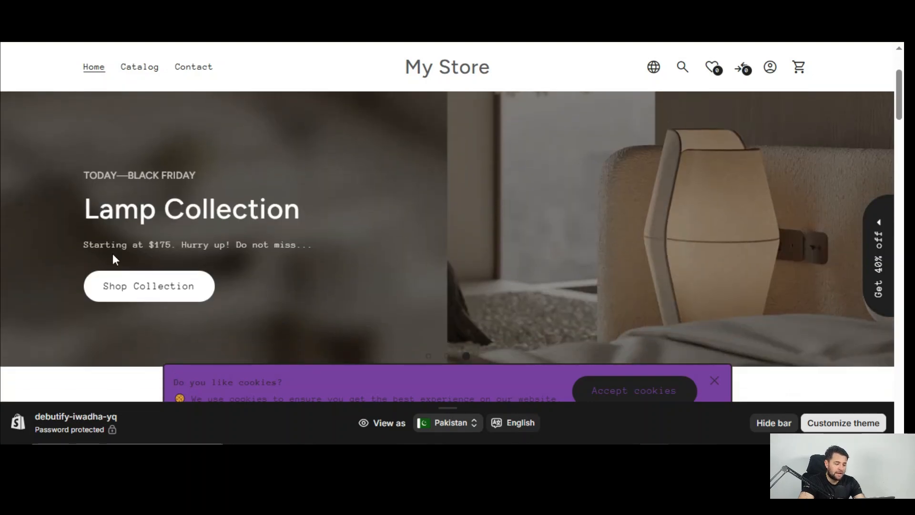
scroll(323, 257, down, 6)
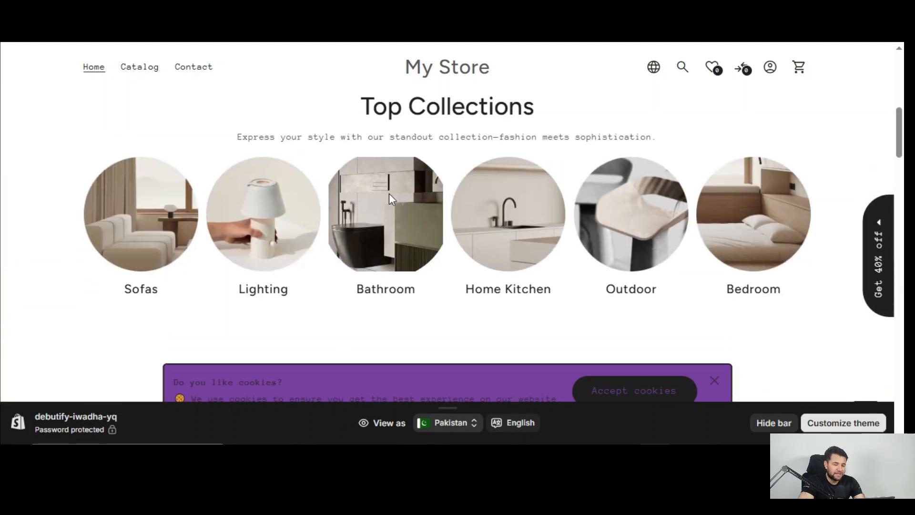
scroll(306, 226, down, 6)
scroll(305, 226, up, 2)
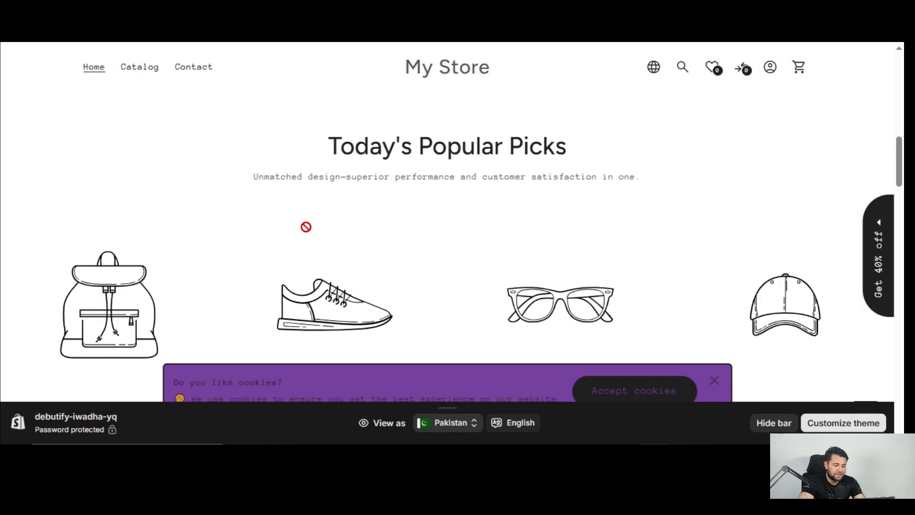
scroll(374, 237, down, 1)
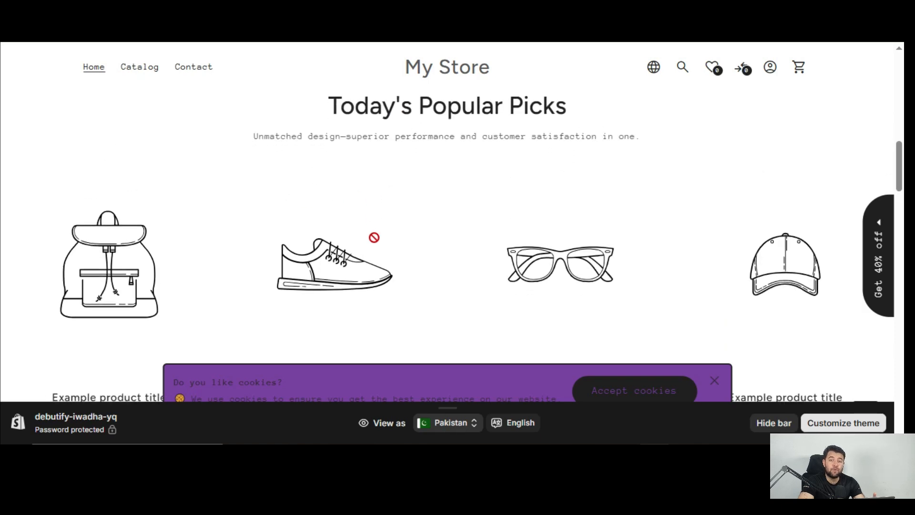
scroll(374, 237, down, 5)
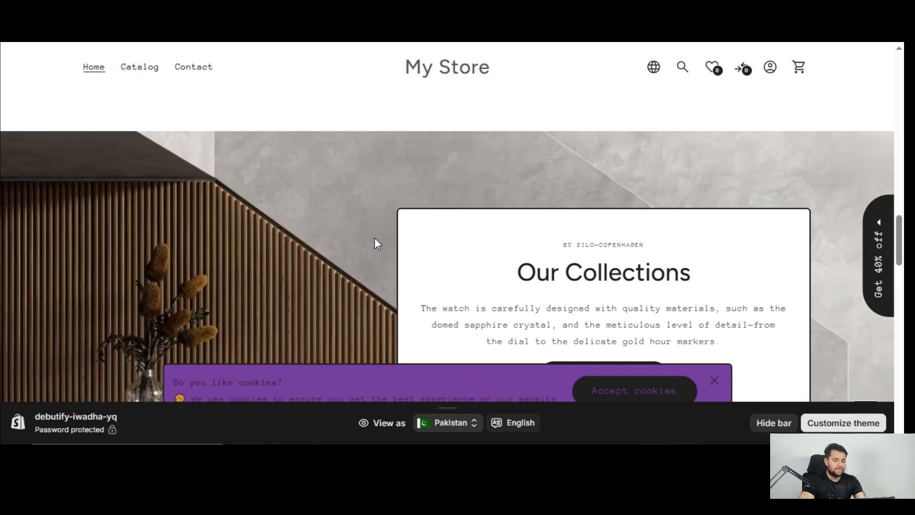
scroll(373, 237, down, 3)
scroll(424, 253, up, 1)
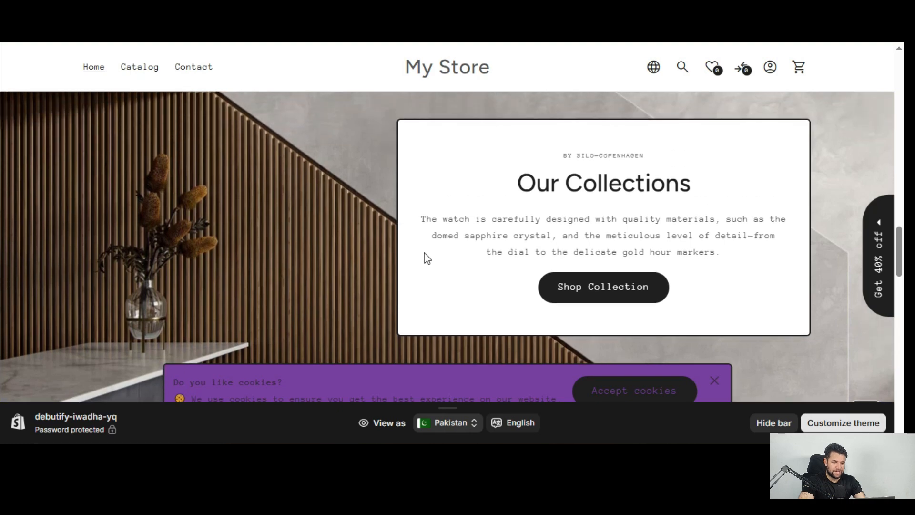
scroll(424, 253, down, 6)
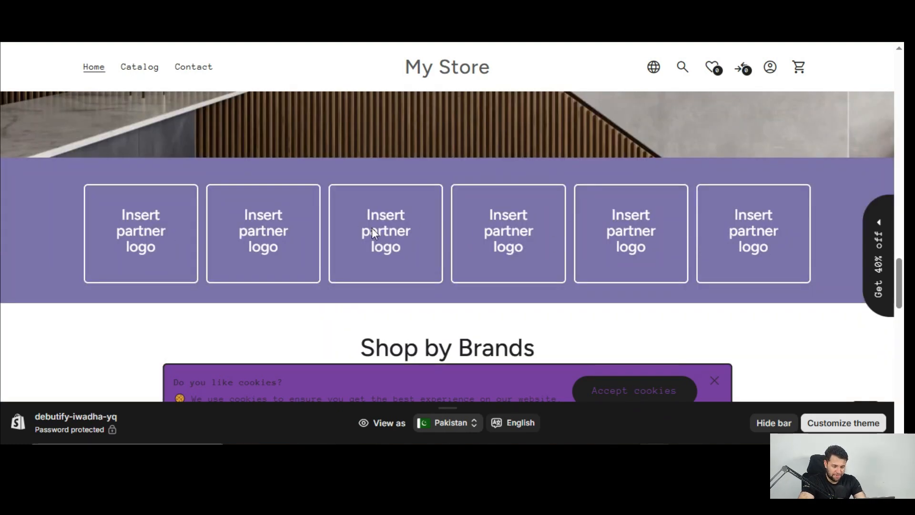
scroll(491, 234, down, 5)
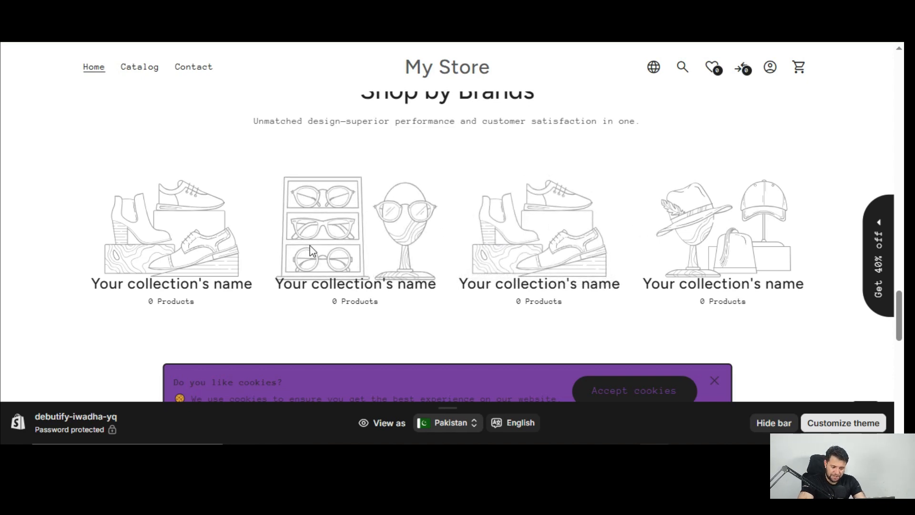
scroll(313, 250, down, 2)
scroll(313, 250, down, 8)
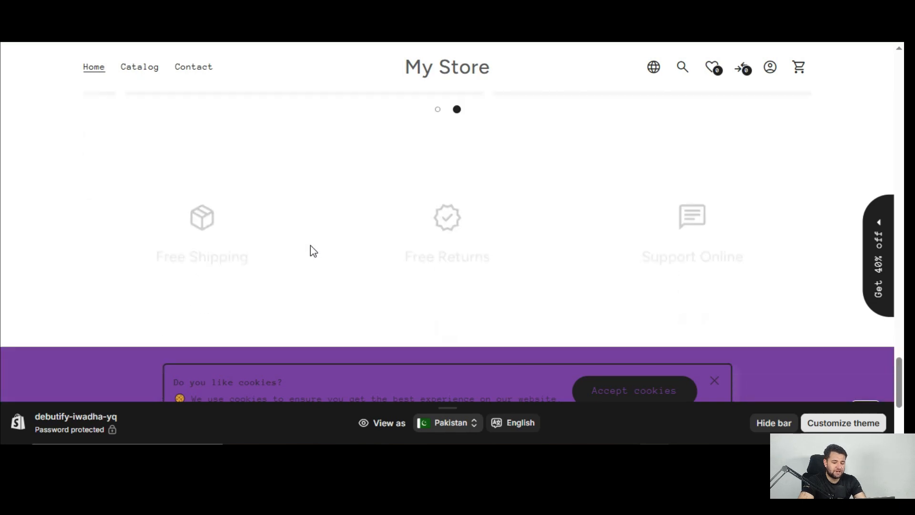
scroll(310, 247, up, 2)
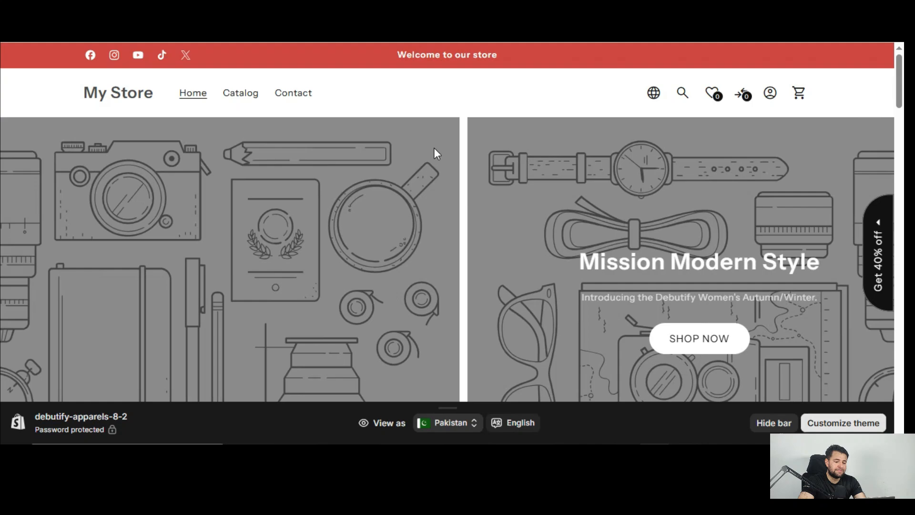
Step: Examine the debutify-apparels-8-2 storefront, covering its announcement bar, slideshow and clothing collections
scroll(395, 296, down, 8)
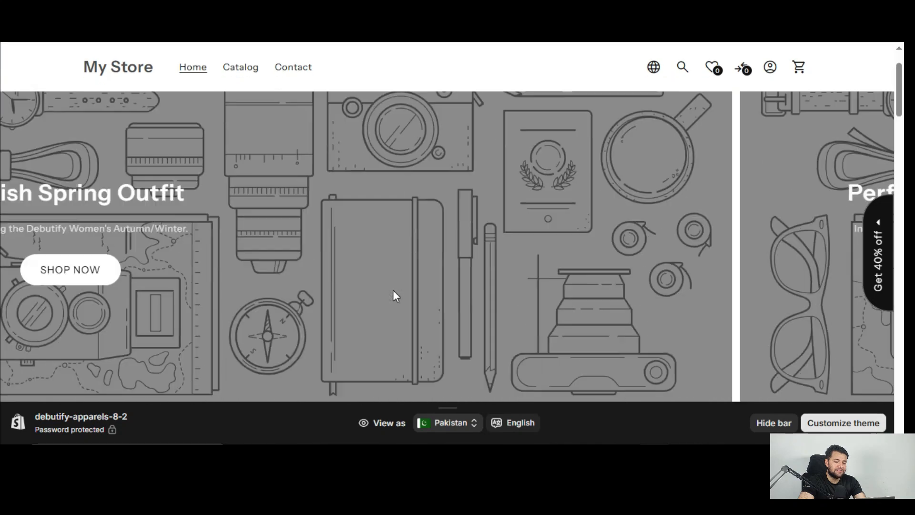
scroll(394, 296, down, 2)
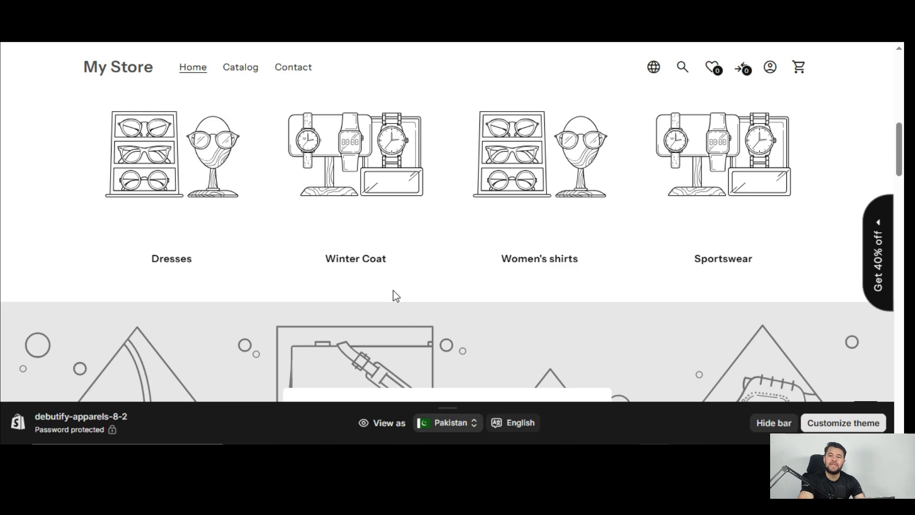
scroll(396, 296, down, 5)
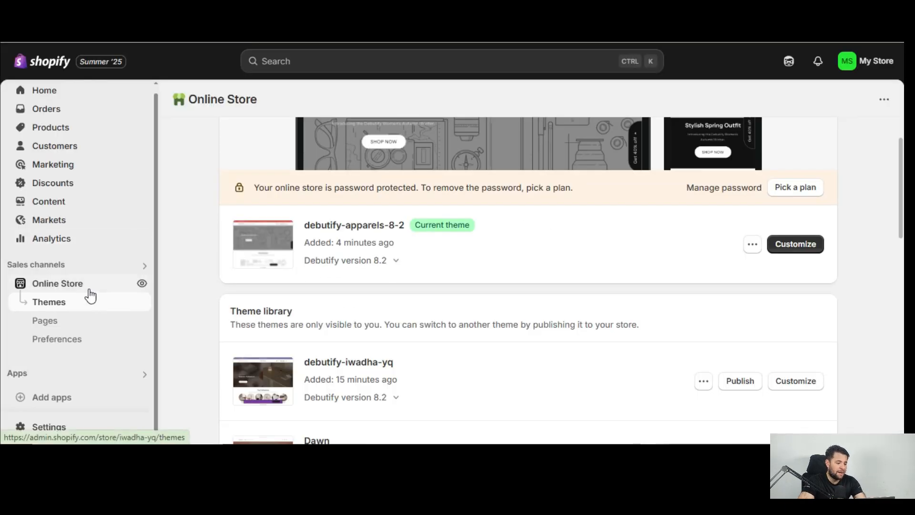
Step: Open the debutify-apparels-8-2 theme for customization and examine its home page preview and list of template sections
click(88, 287)
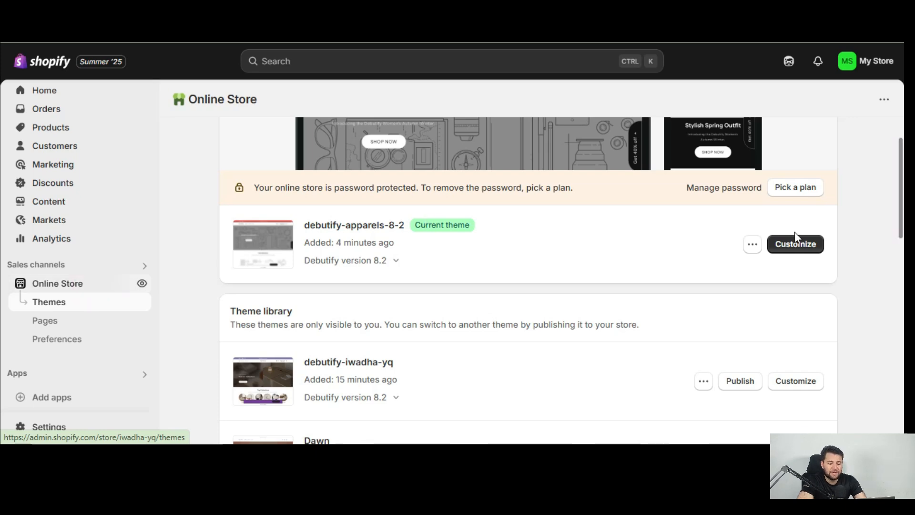
click(795, 243)
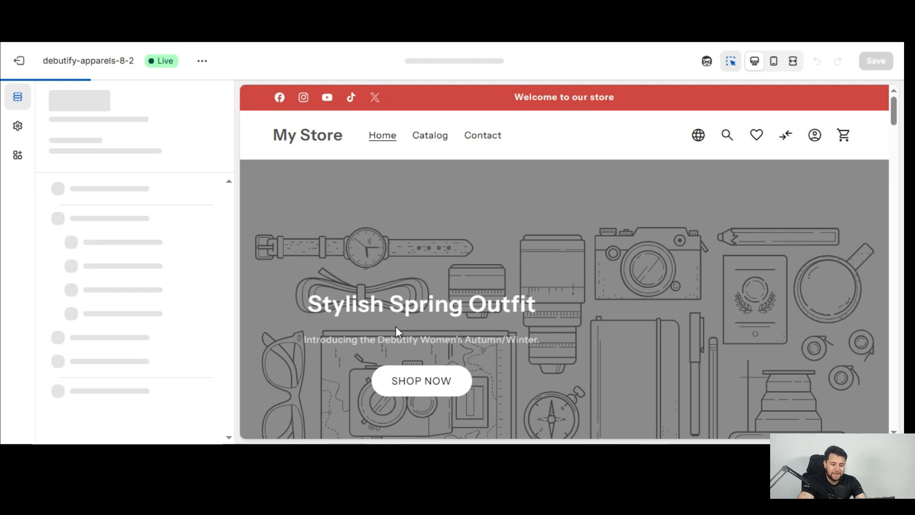
scroll(396, 333, down, 5)
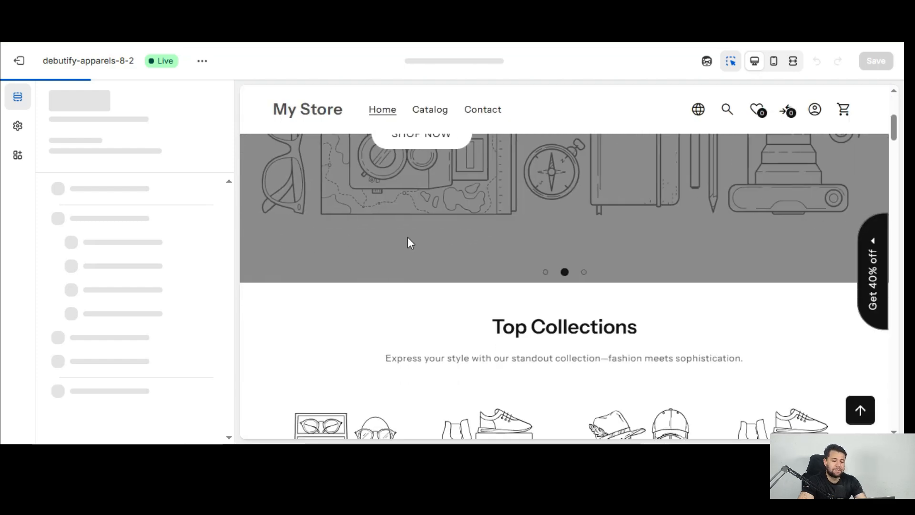
scroll(398, 270, up, 1)
scroll(398, 270, up, 1)
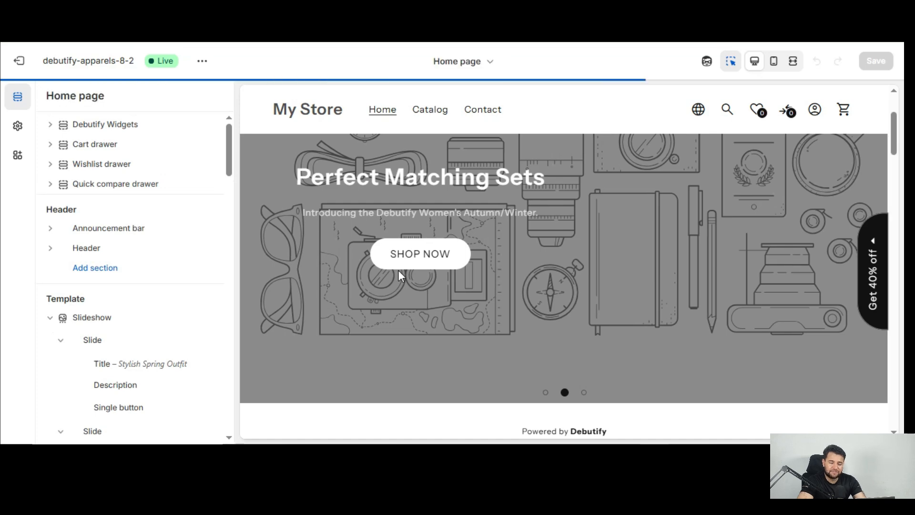
scroll(404, 257, down, 3)
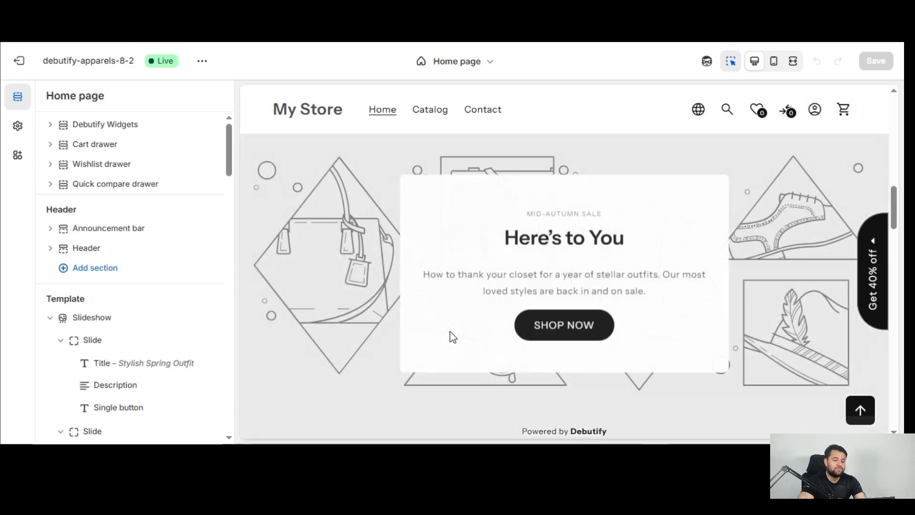
scroll(450, 331, down, 3)
scroll(450, 332, down, 7)
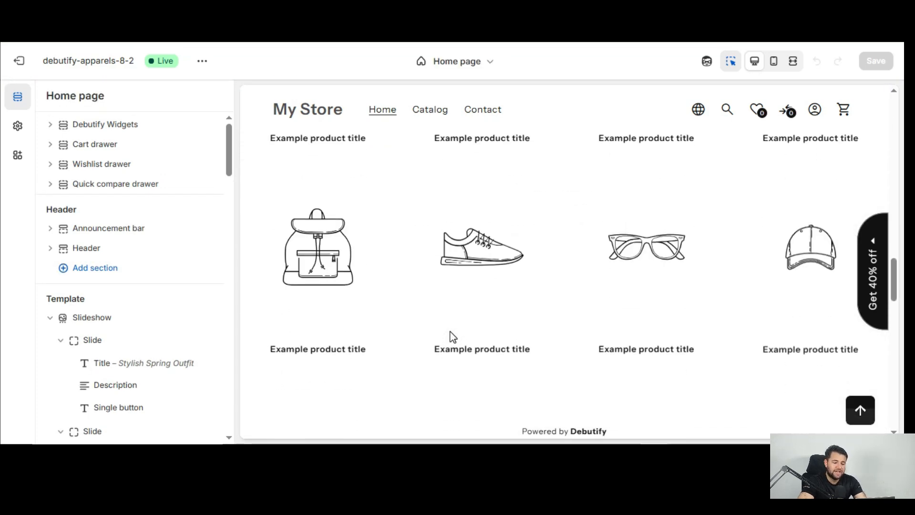
scroll(450, 331, up, 4)
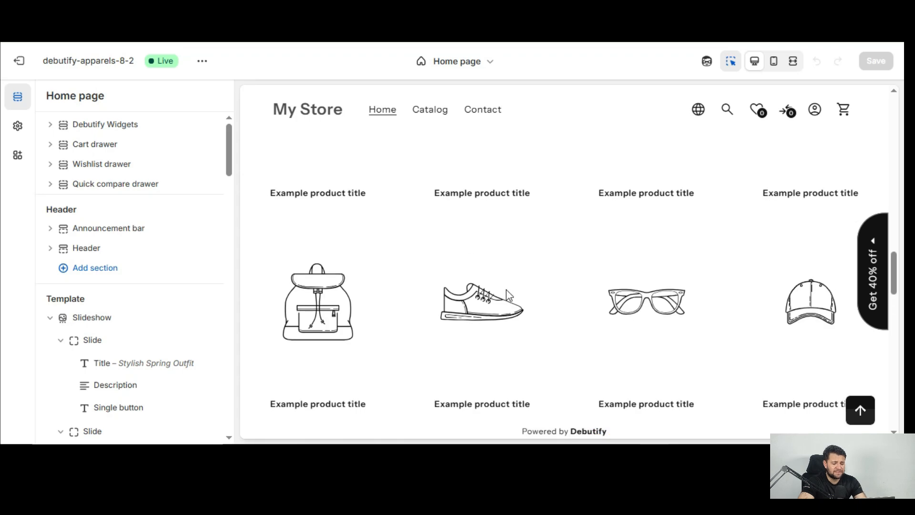
scroll(487, 319, down, 2)
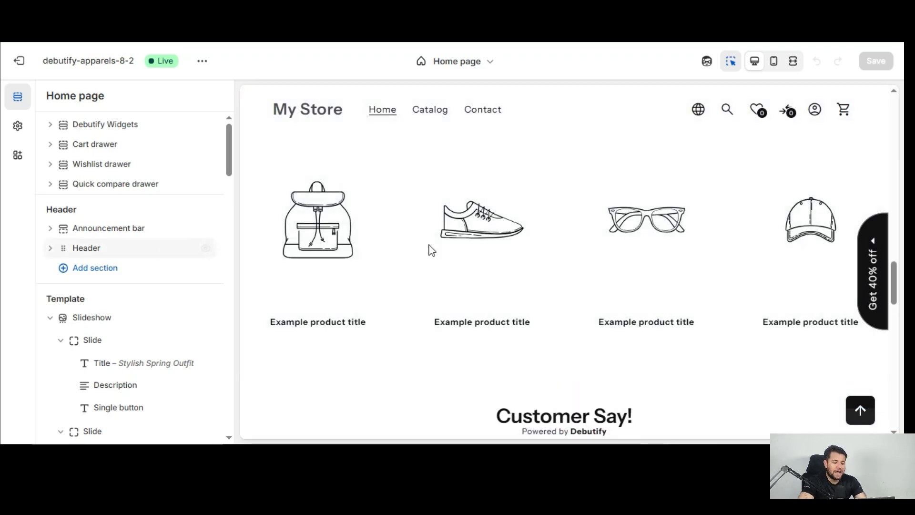
scroll(431, 250, up, 6)
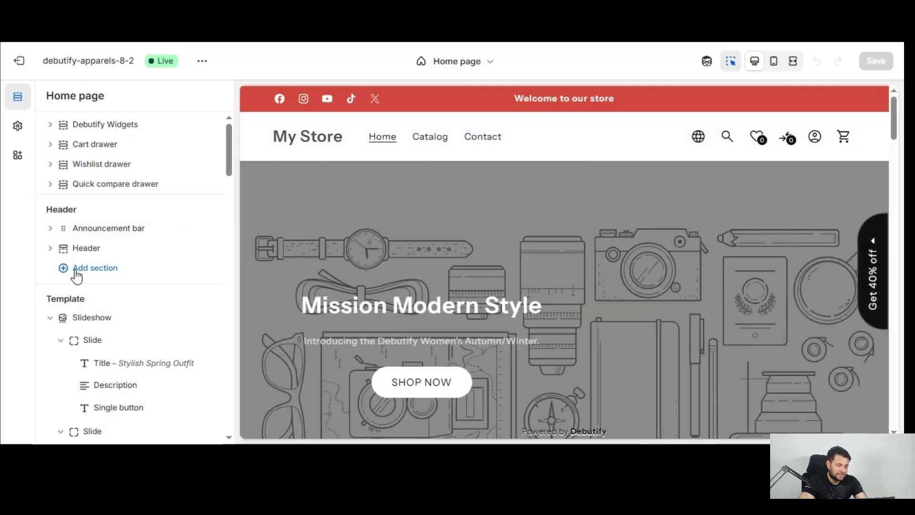
scroll(76, 276, down, 10)
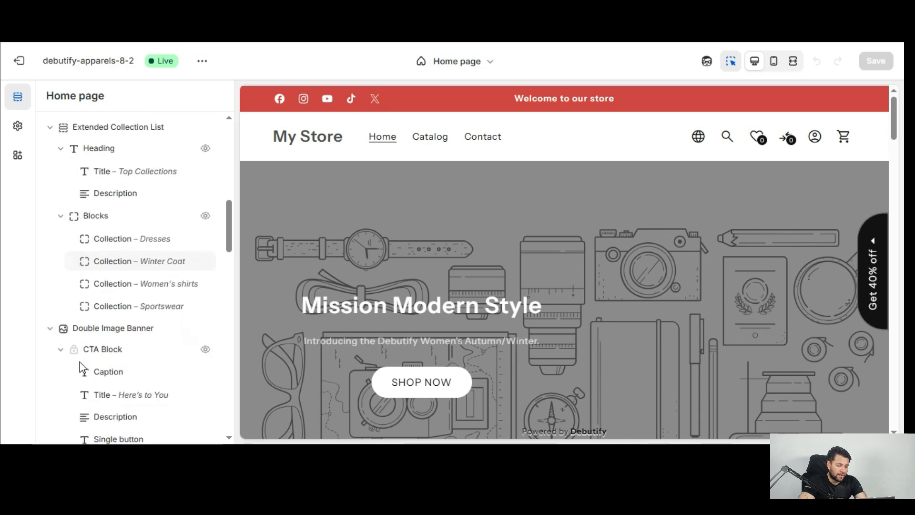
Step: Review the home page section list through the footer and back up to the header group
scroll(82, 369, down, 15)
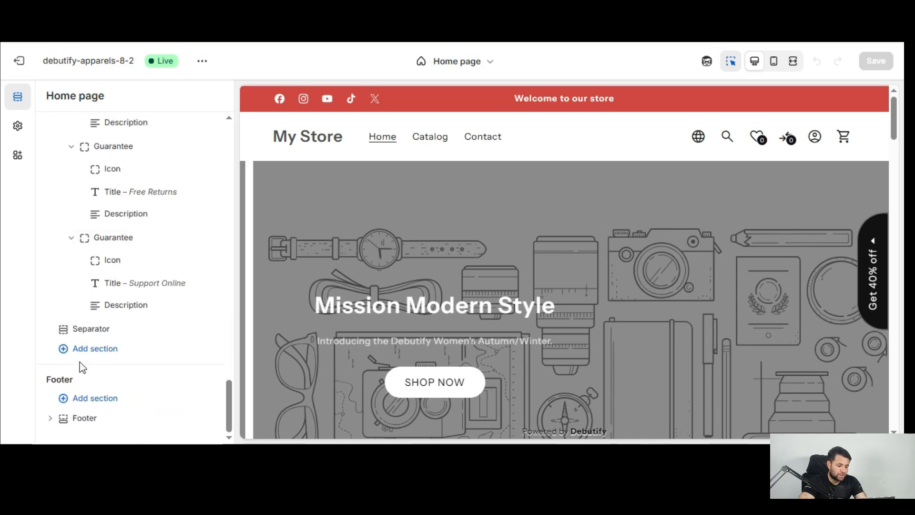
scroll(120, 343, up, 10)
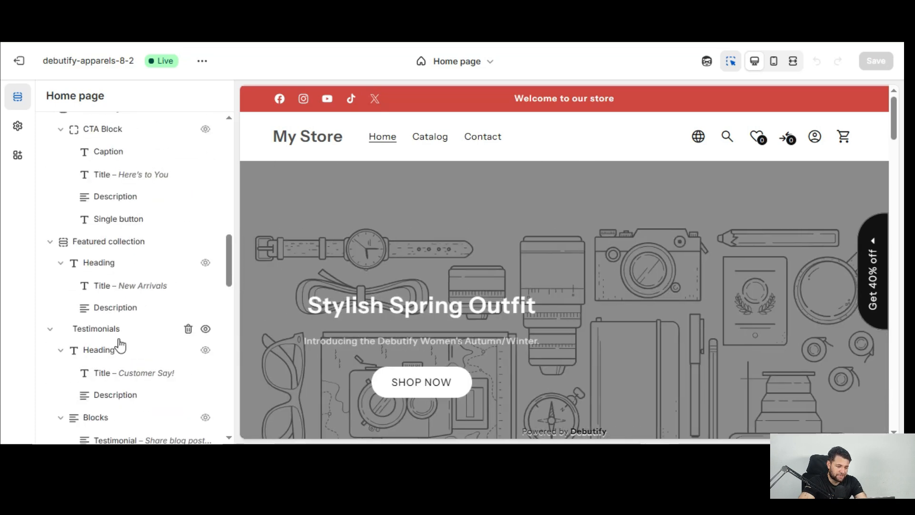
scroll(119, 343, up, 10)
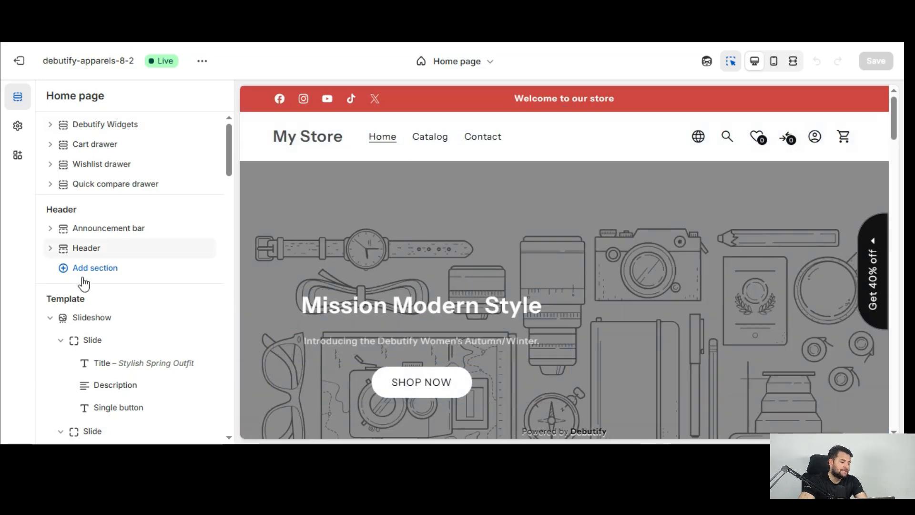
Step: Open the Announcement bar section and examine its sticky bar, padding, color scheme and theme settings against the scrolling preview
scroll(106, 302, down, 2)
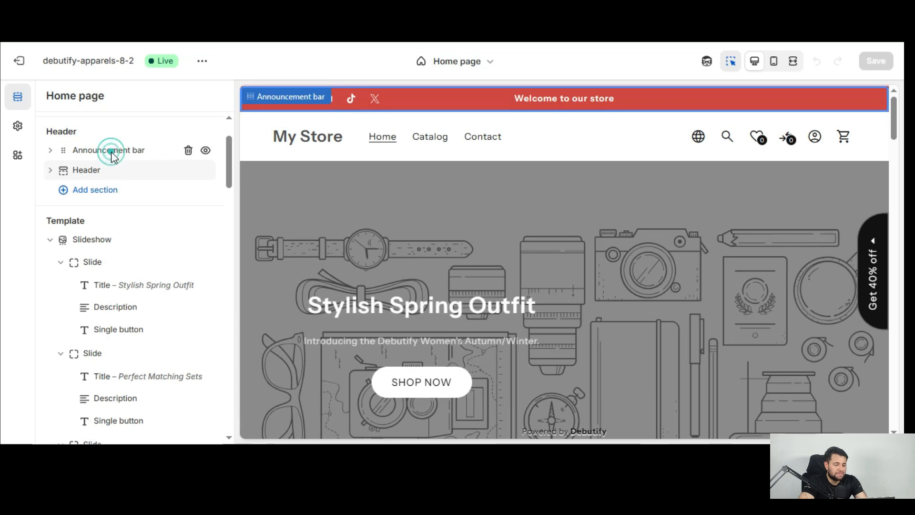
click(113, 153)
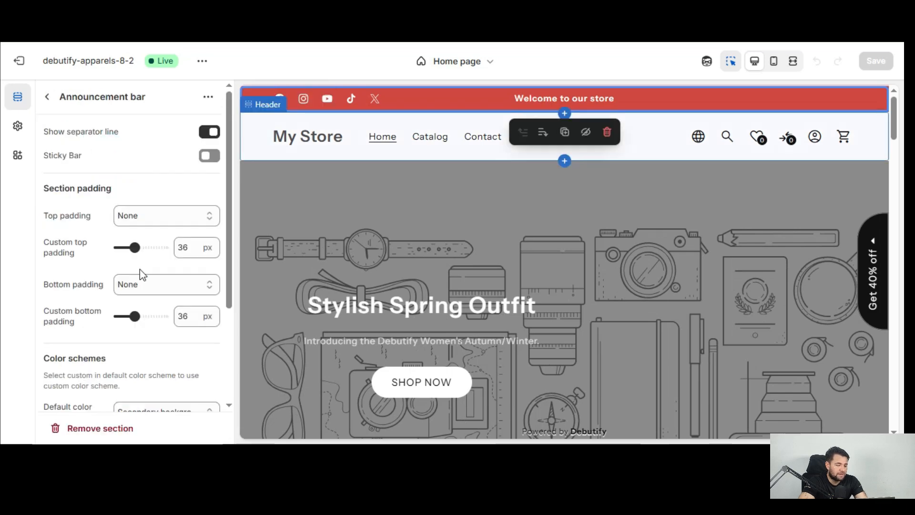
scroll(151, 310, down, 3)
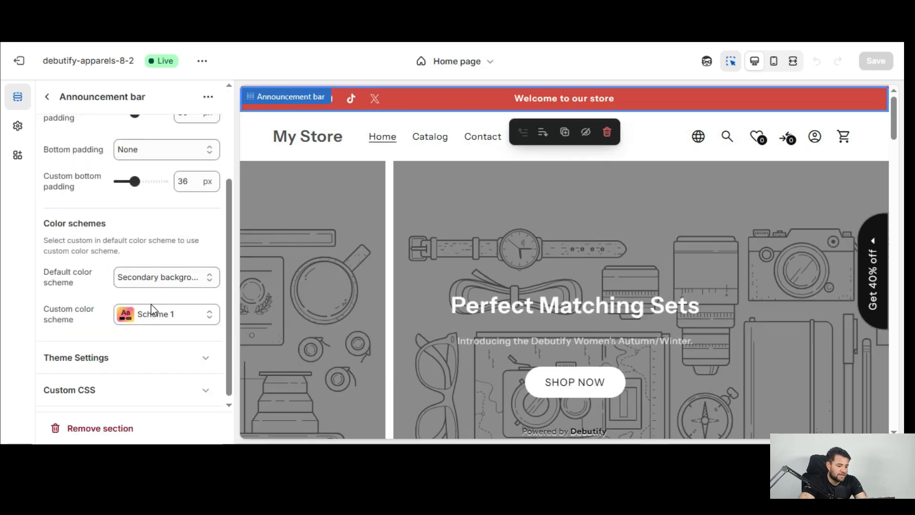
scroll(151, 310, down, 1)
click(117, 371)
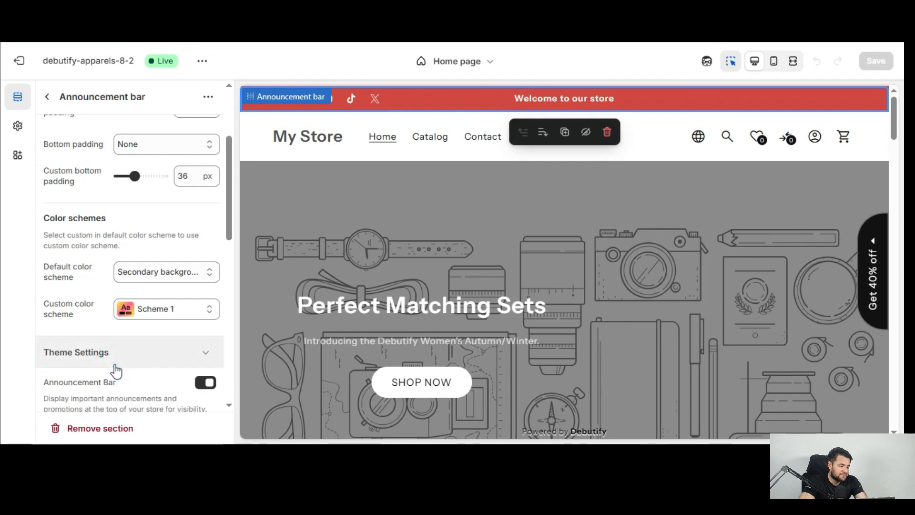
scroll(147, 297, up, 3)
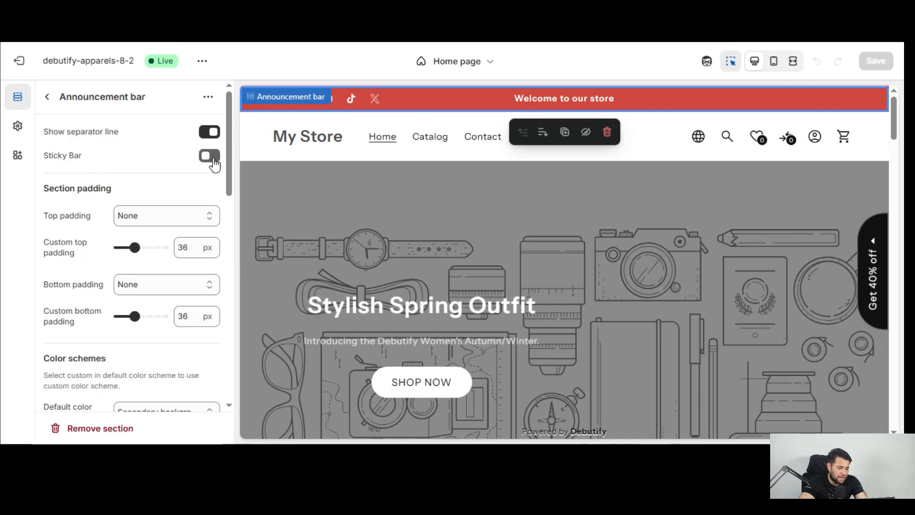
scroll(393, 268, down, 5)
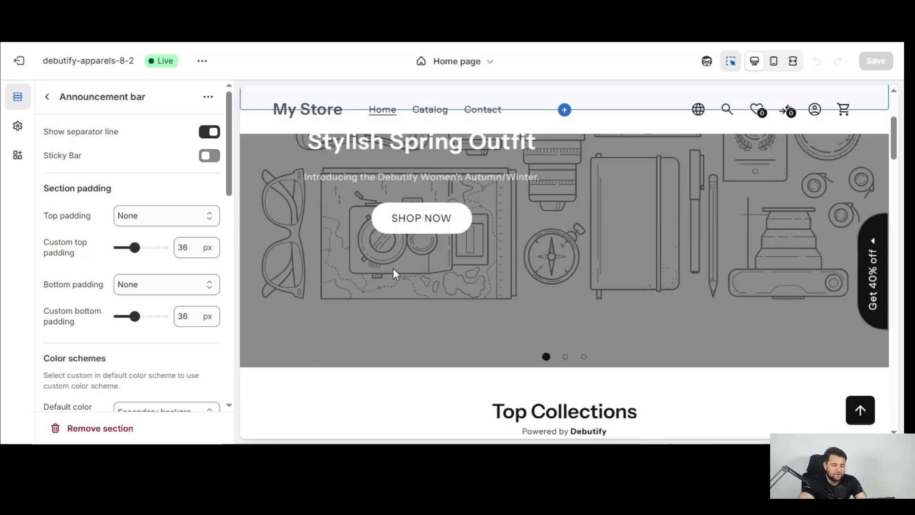
scroll(394, 272, up, 8)
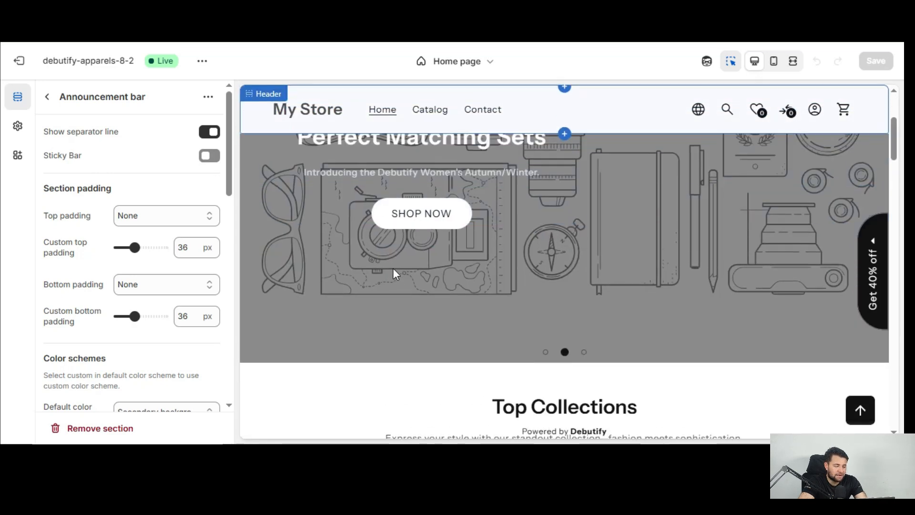
Step: Examine the announcement bar's social media link fields and the slider settings of its Announcement block
scroll(118, 334, down, 10)
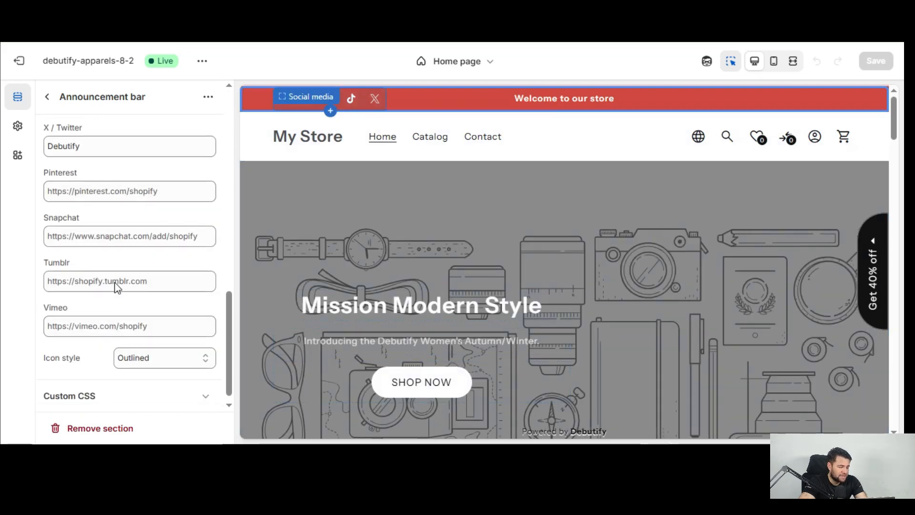
scroll(110, 286, up, 10)
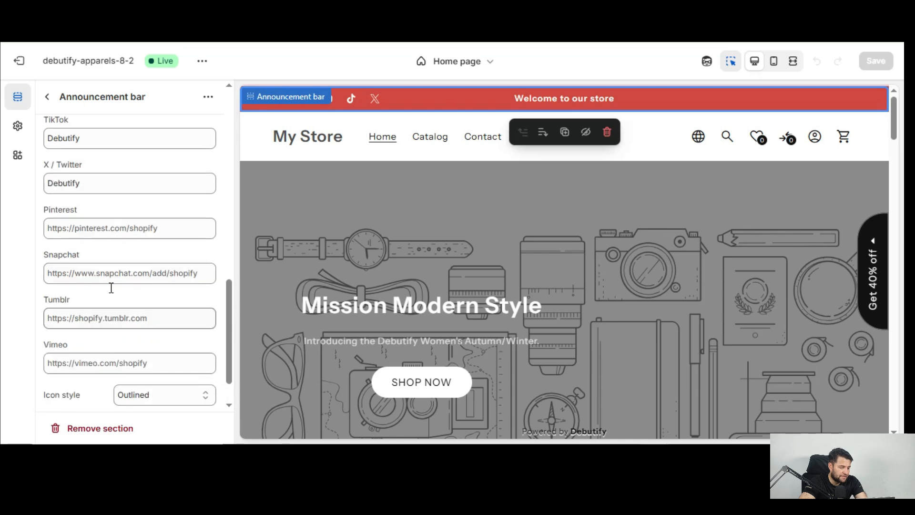
click(50, 103)
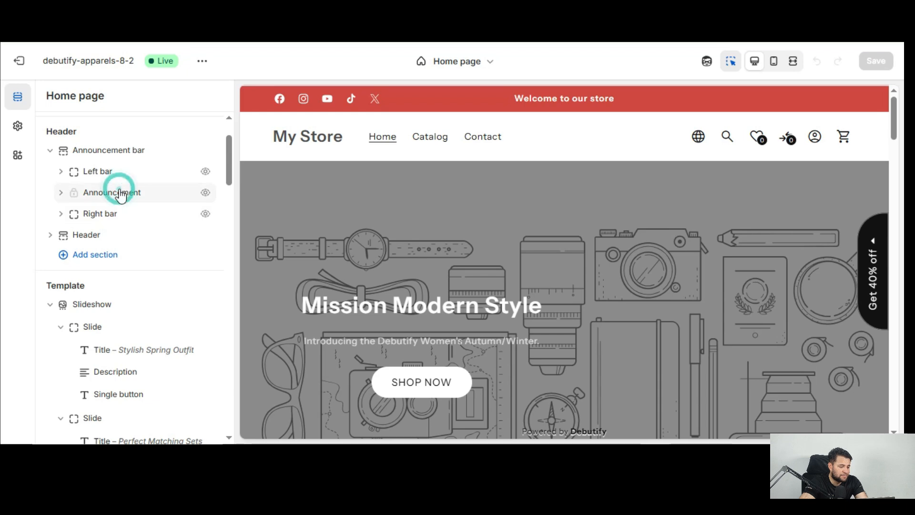
click(121, 194)
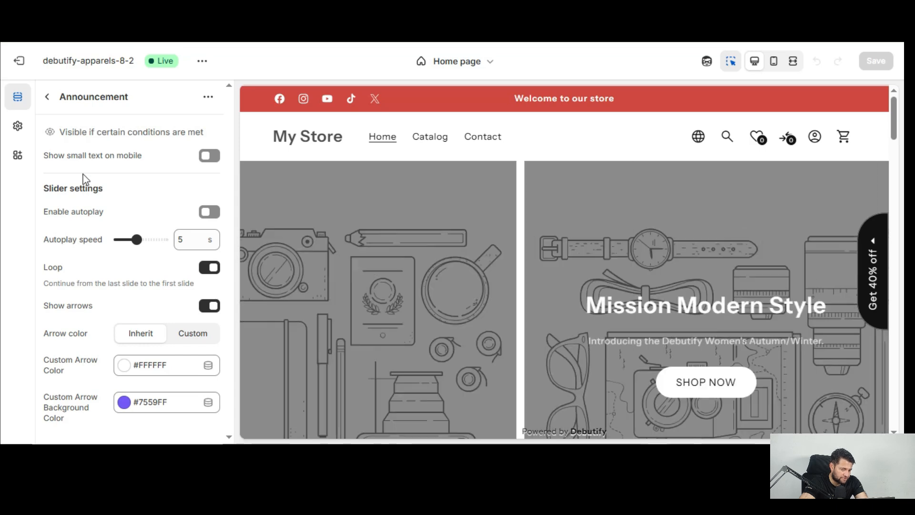
click(47, 97)
Step: Examine the first slide's Single button settings in the Slideshow section, including label, link, style, icon, alignment and padding
scroll(128, 327, down, 4)
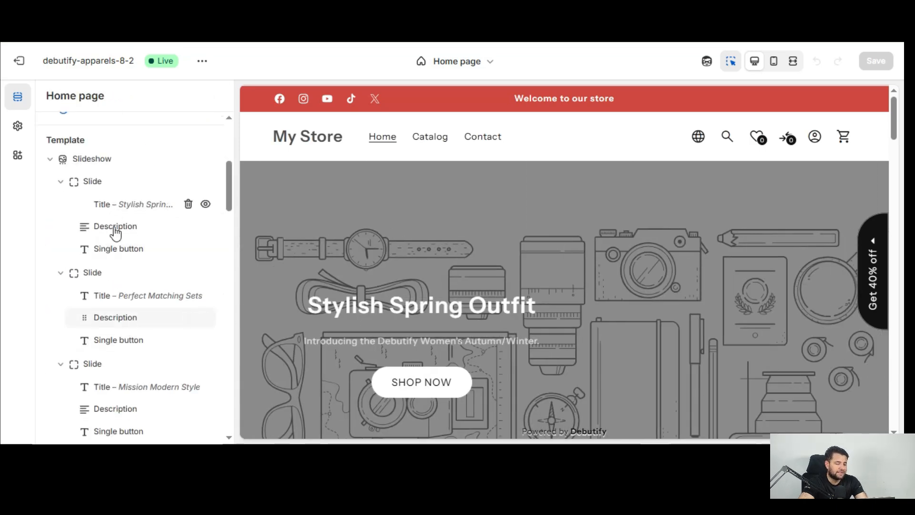
scroll(116, 231, up, 1)
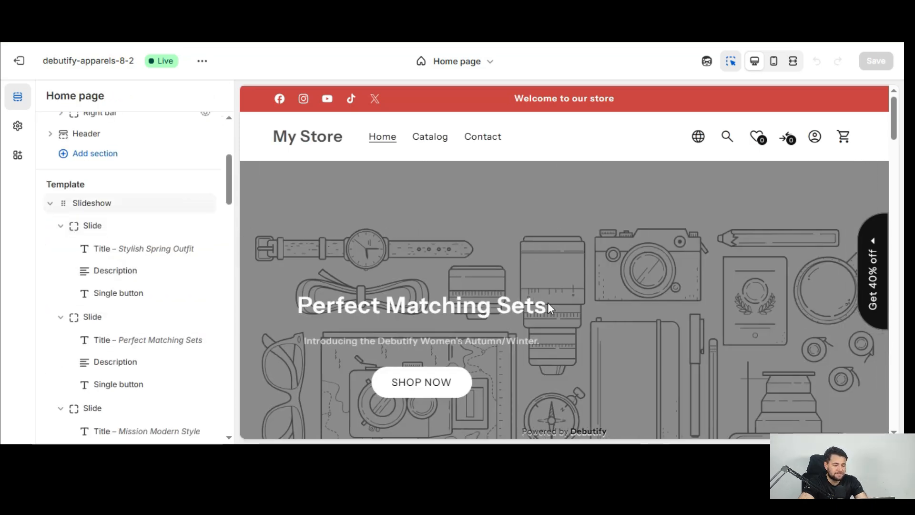
scroll(548, 305, down, 1)
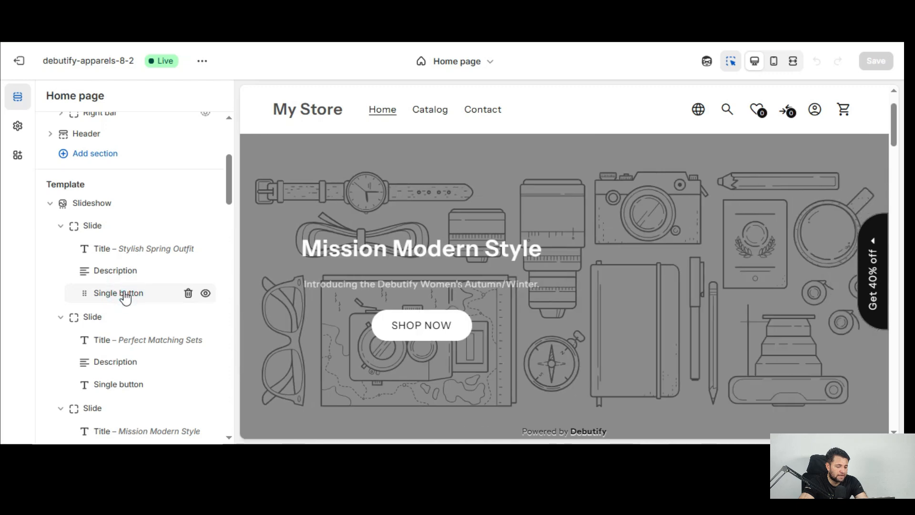
double_click(125, 293)
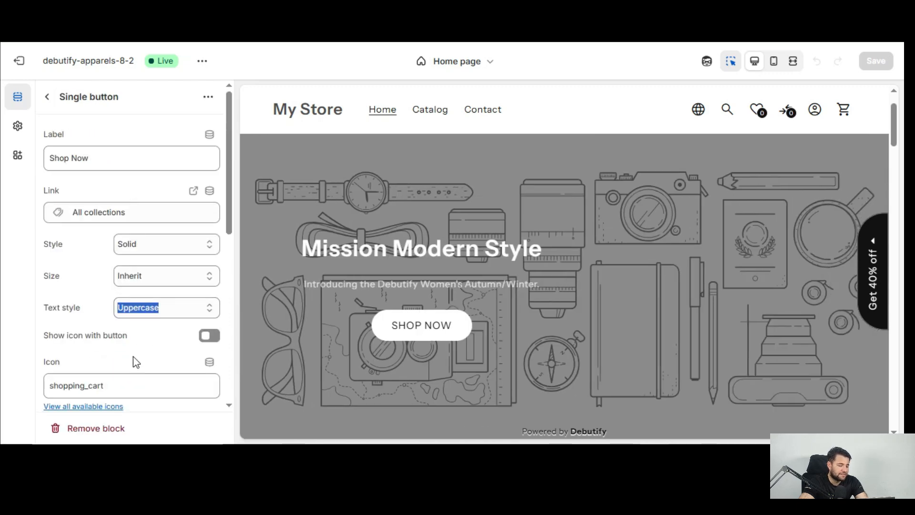
scroll(133, 356, down, 5)
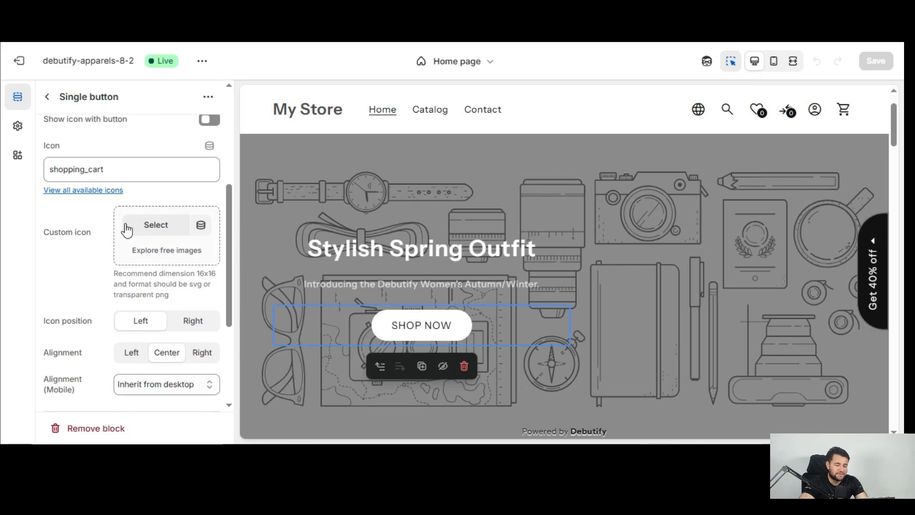
scroll(94, 296, up, 1)
scroll(93, 293, down, 5)
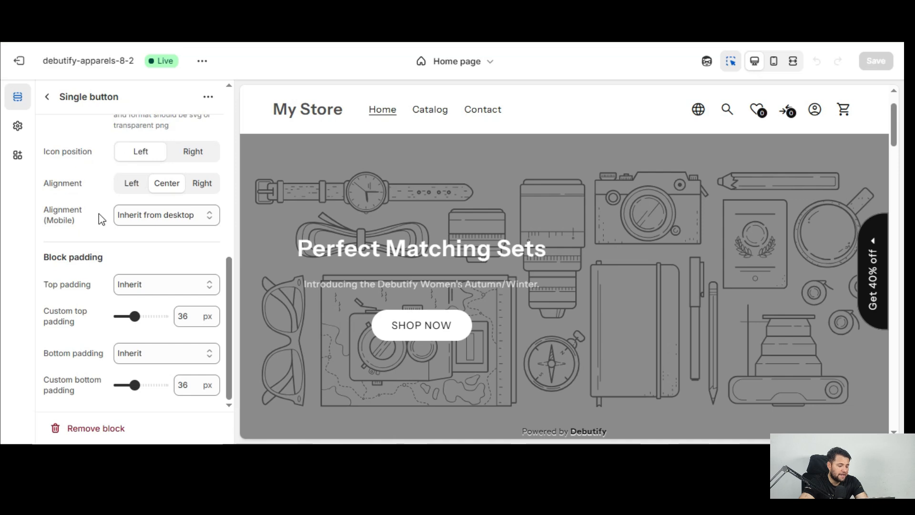
scroll(98, 214, up, 8)
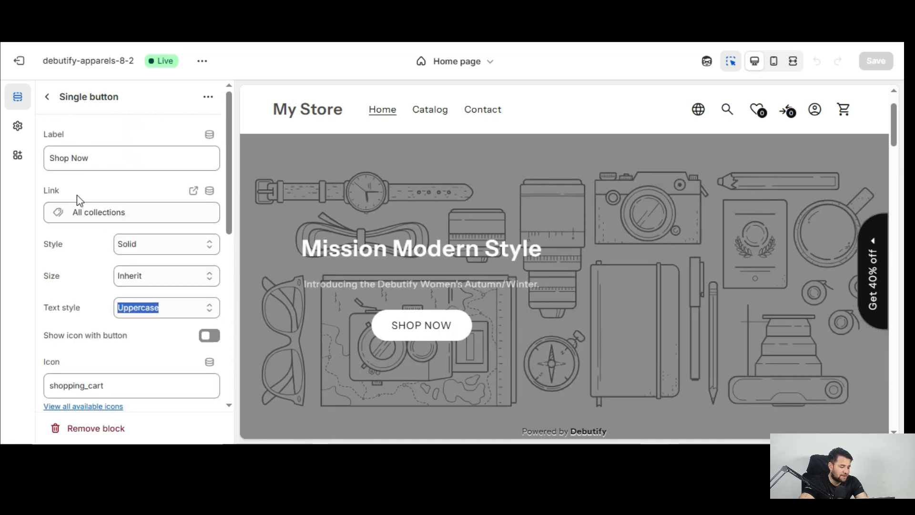
click(53, 98)
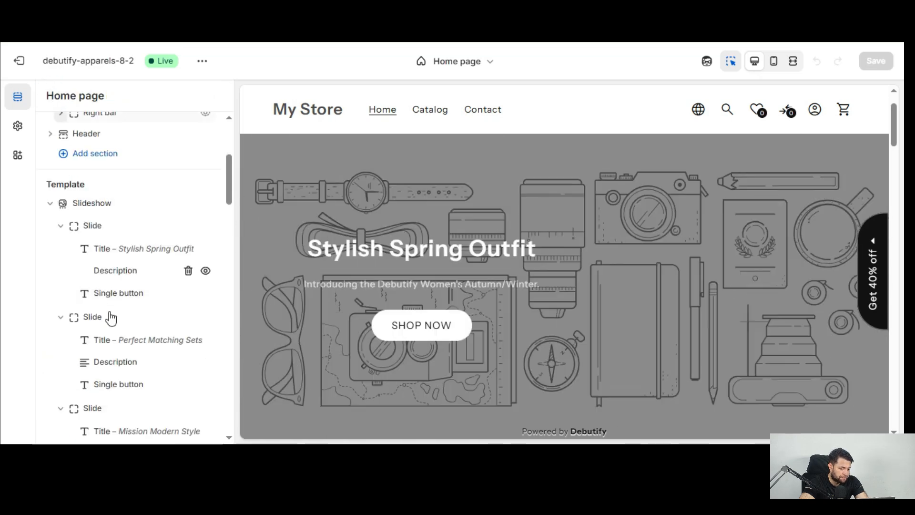
Step: Review the remaining slideshow slides and the Extended Collection List, including its collections and the settings of its Blocks group
scroll(119, 353, down, 3)
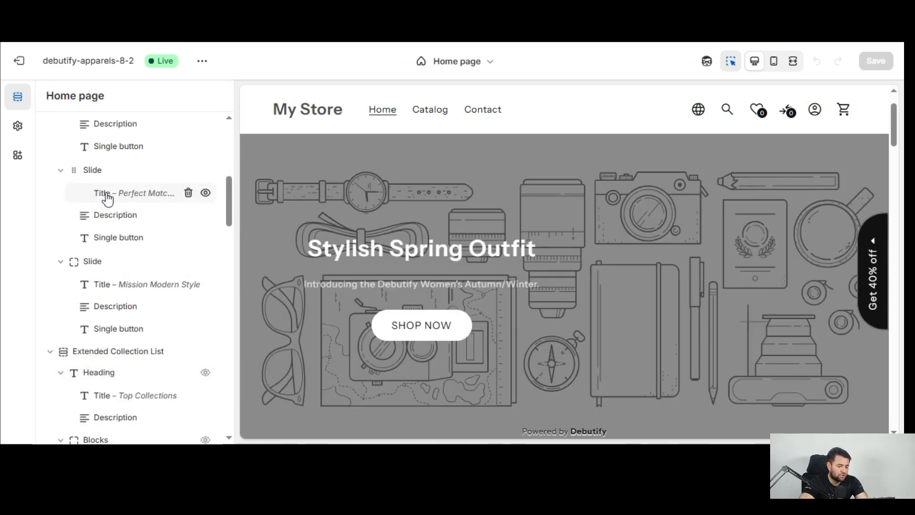
scroll(100, 195, up, 2)
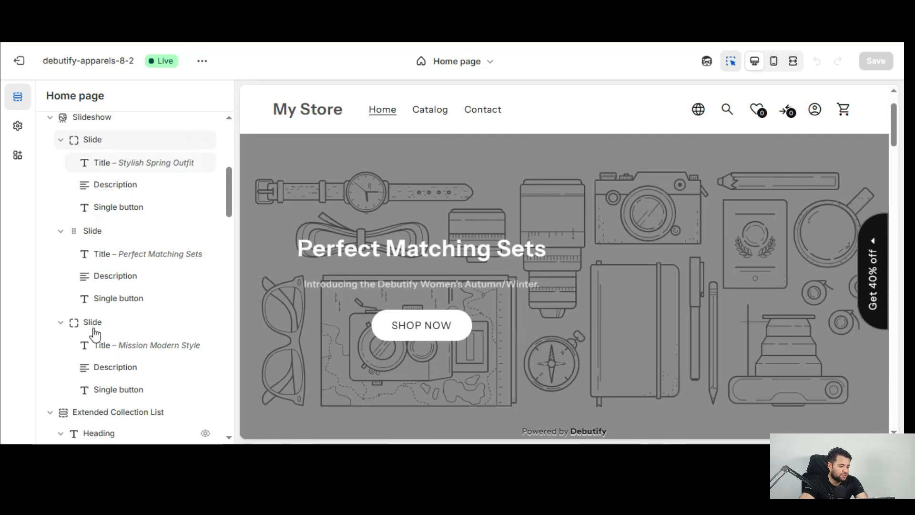
scroll(95, 329, down, 2)
scroll(96, 333, down, 3)
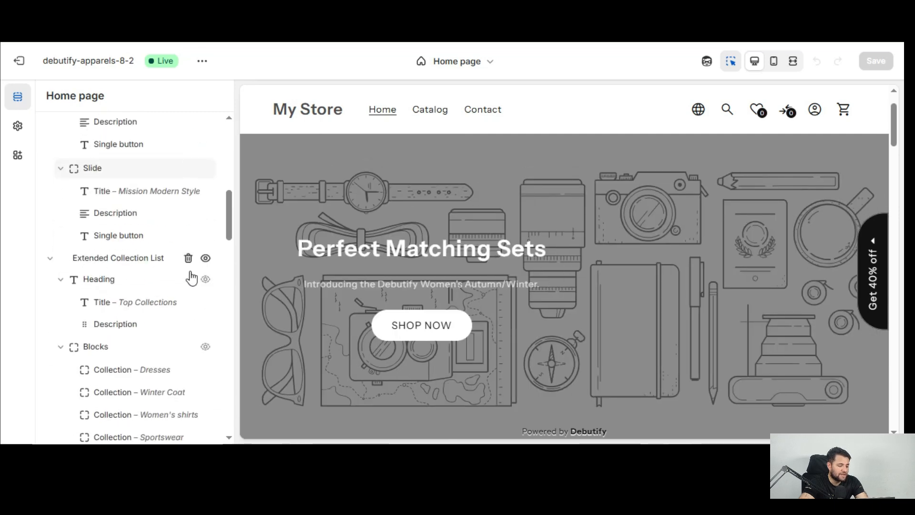
scroll(477, 396, down, 5)
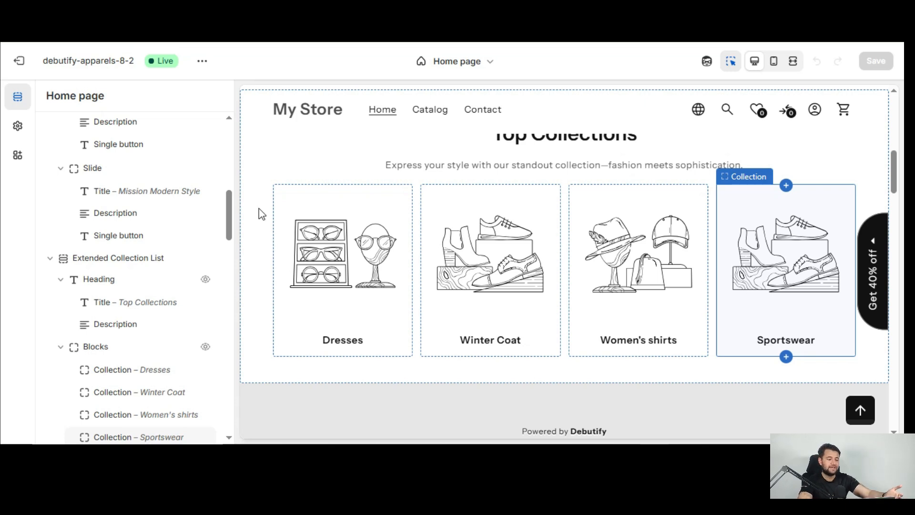
scroll(180, 327, down, 3)
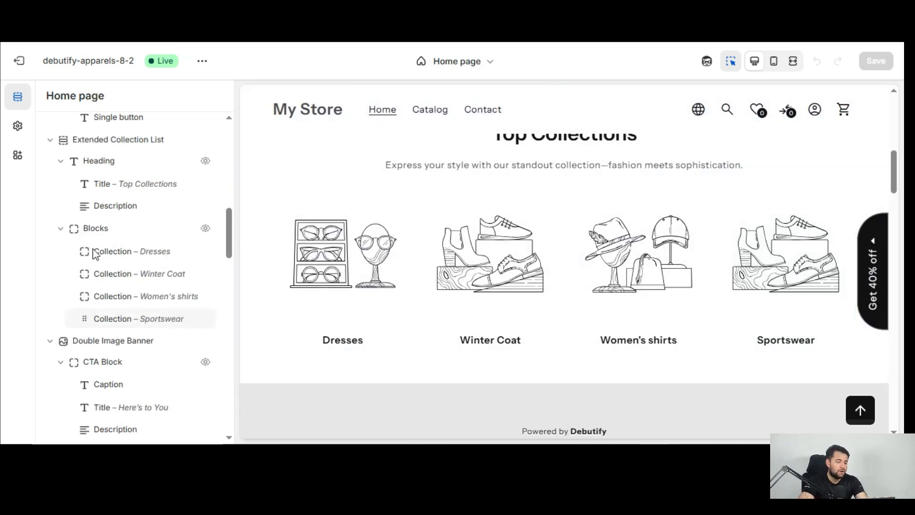
click(111, 230)
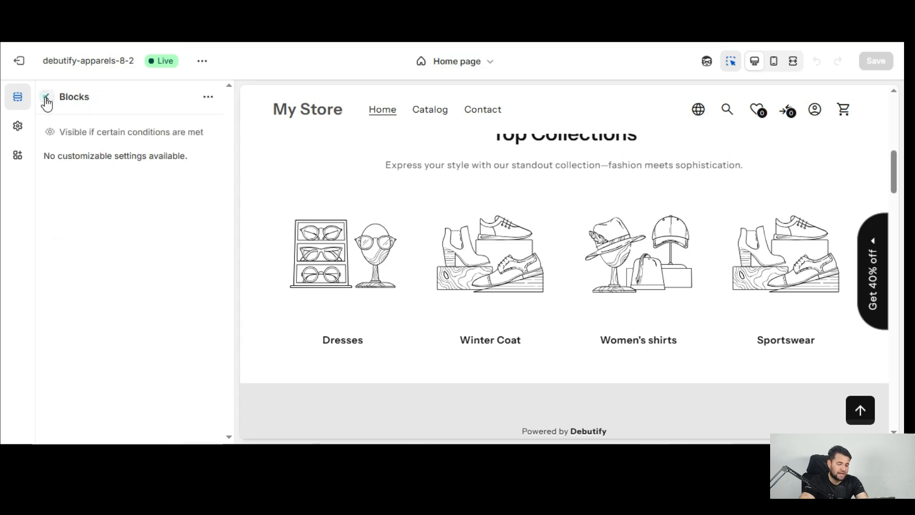
click(46, 98)
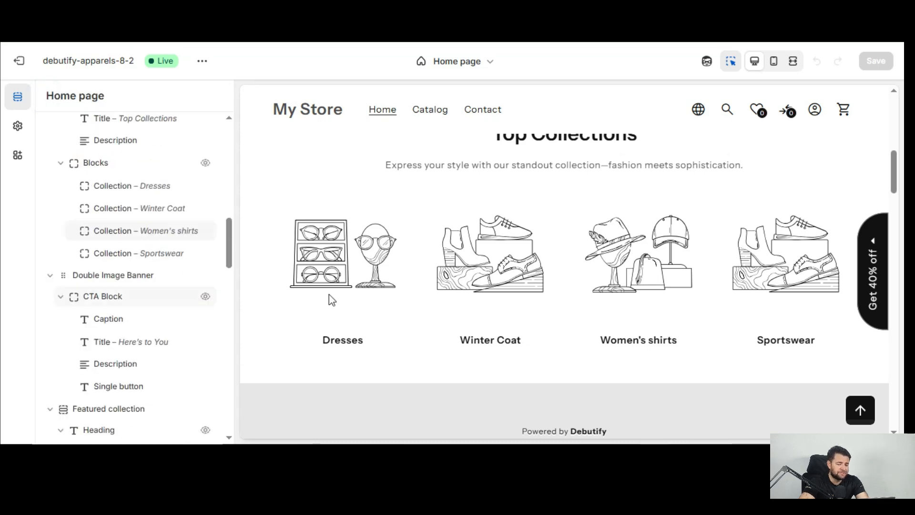
Step: Examine the Double Image Banner in the preview along with its image, height, content position, mobile layout and color scheme settings
scroll(329, 294, down, 5)
scroll(474, 266, up, 3)
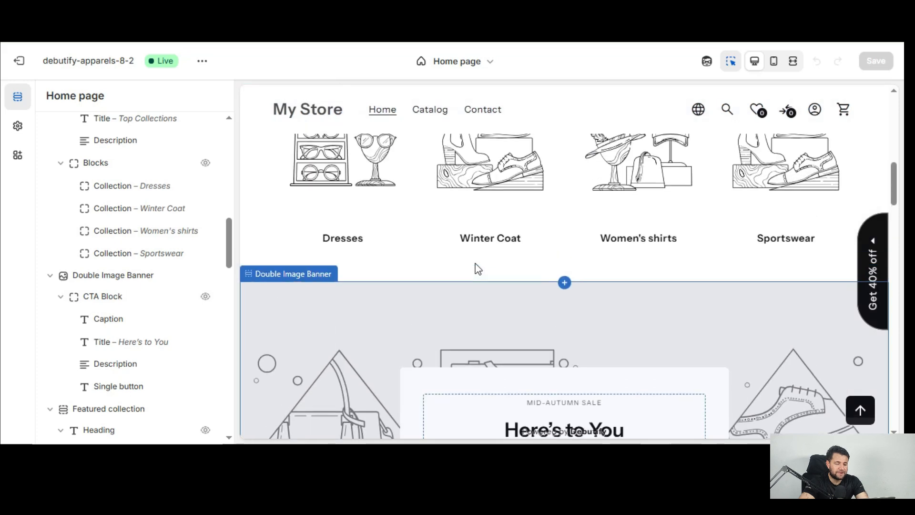
scroll(478, 269, up, 2)
scroll(476, 267, down, 4)
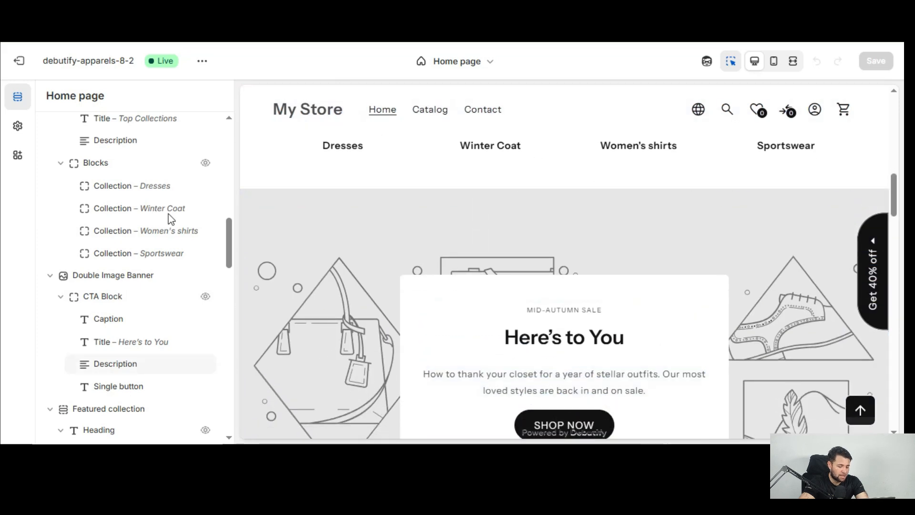
click(116, 278)
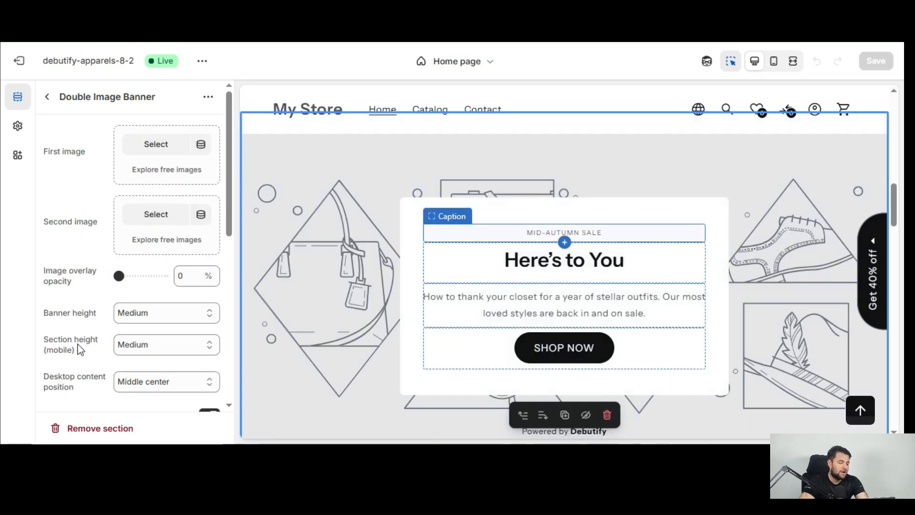
scroll(108, 298, down, 8)
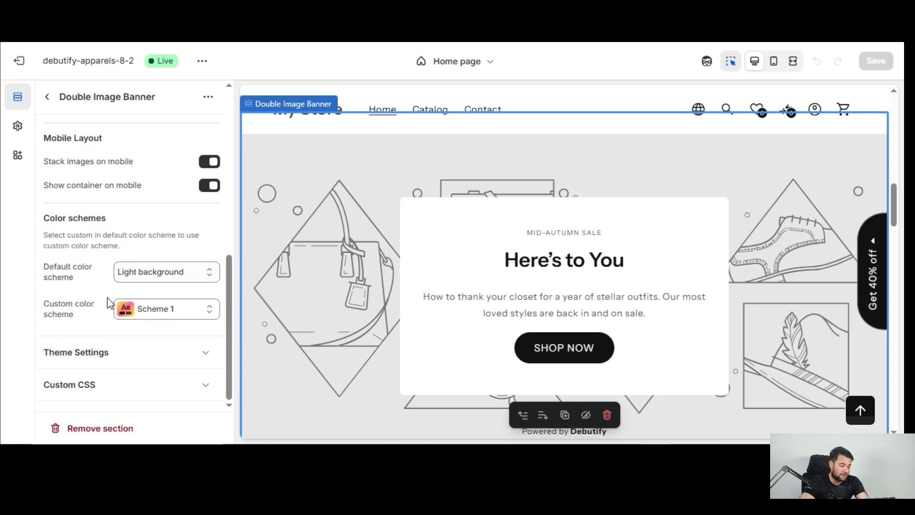
scroll(127, 352, up, 5)
click(48, 98)
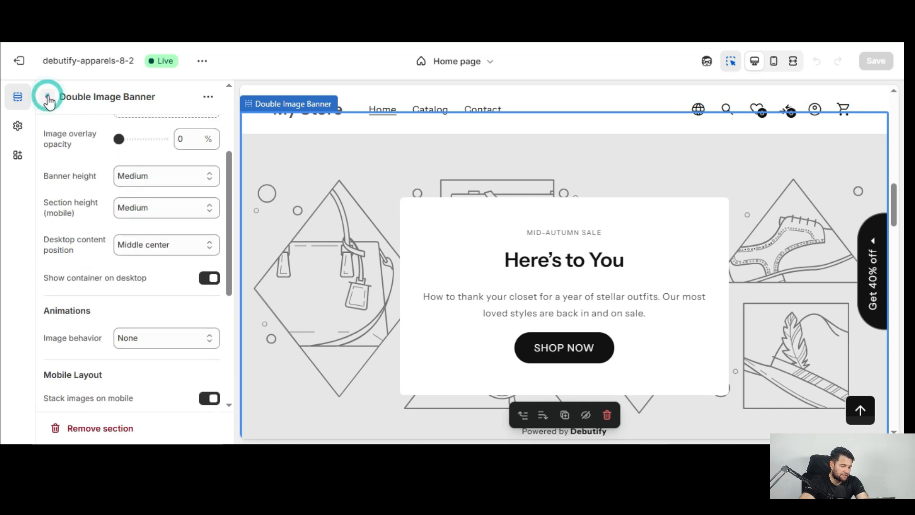
scroll(129, 275, down, 4)
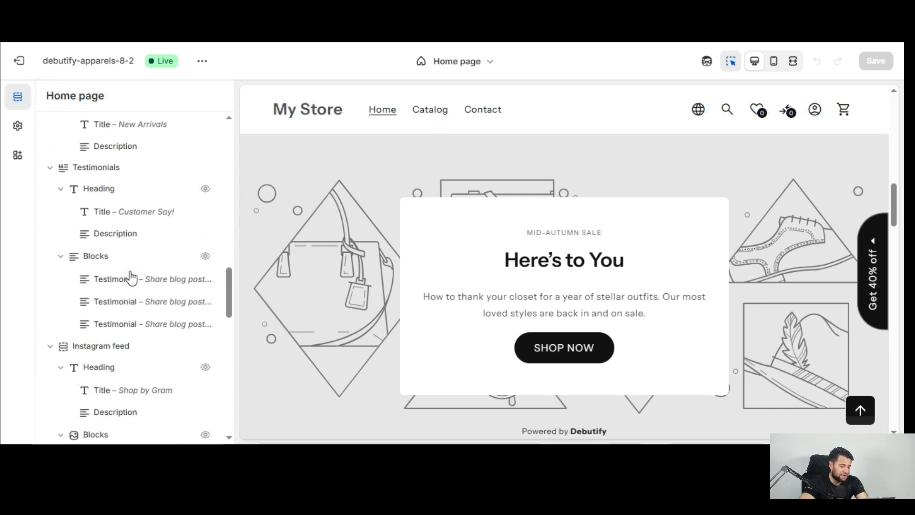
Step: Review the rest of the home page preview, from the products and testimonials through Shop by Gram and the guarantees to the footer
scroll(129, 277, down, 15)
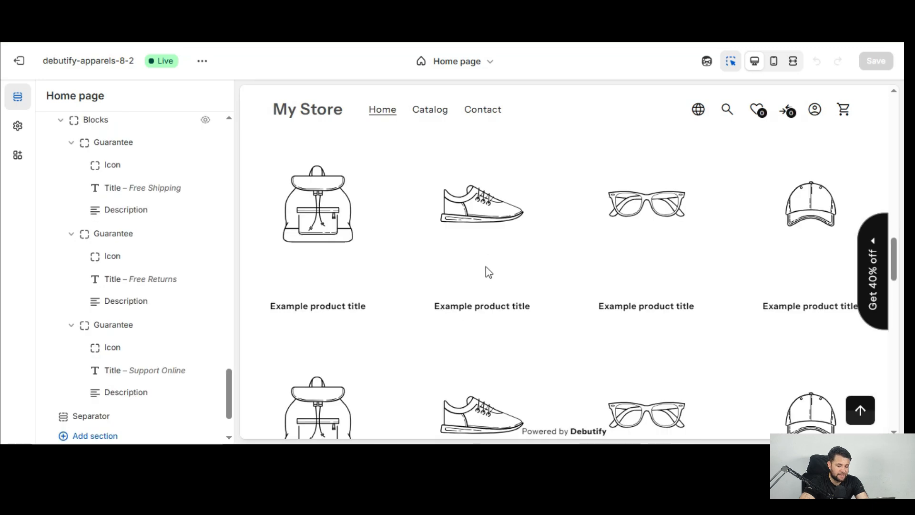
scroll(491, 362, down, 8)
scroll(498, 335, up, 2)
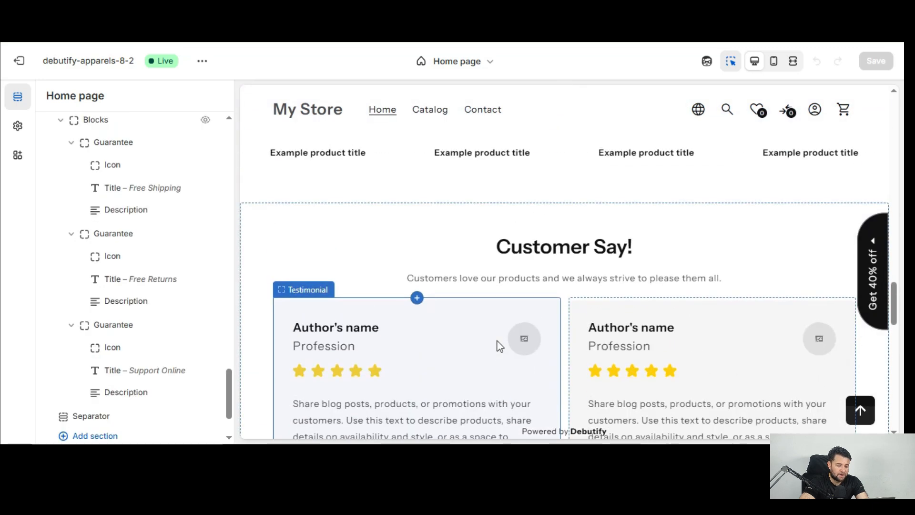
scroll(498, 345, down, 9)
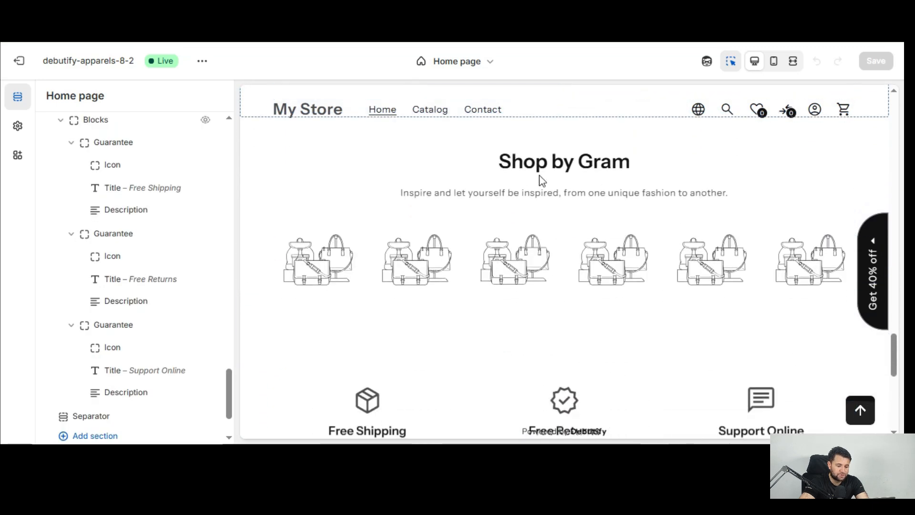
scroll(473, 286, down, 5)
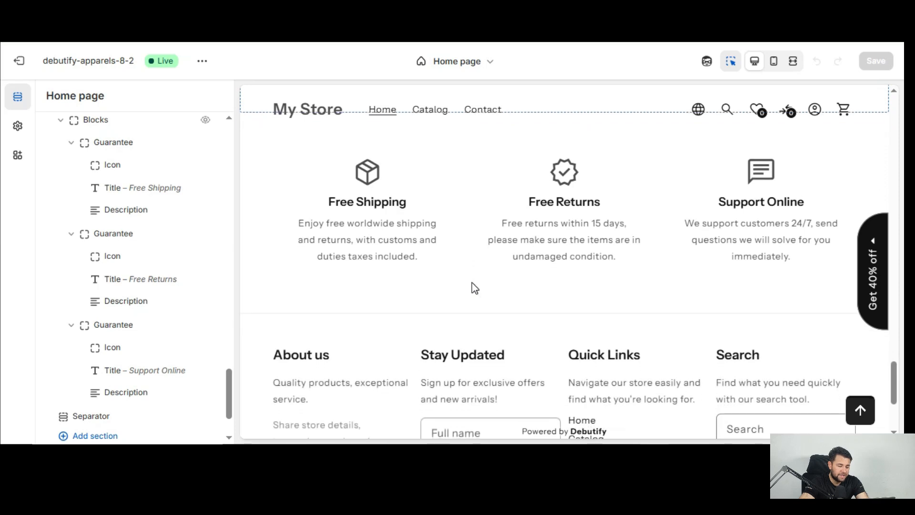
scroll(475, 288, down, 4)
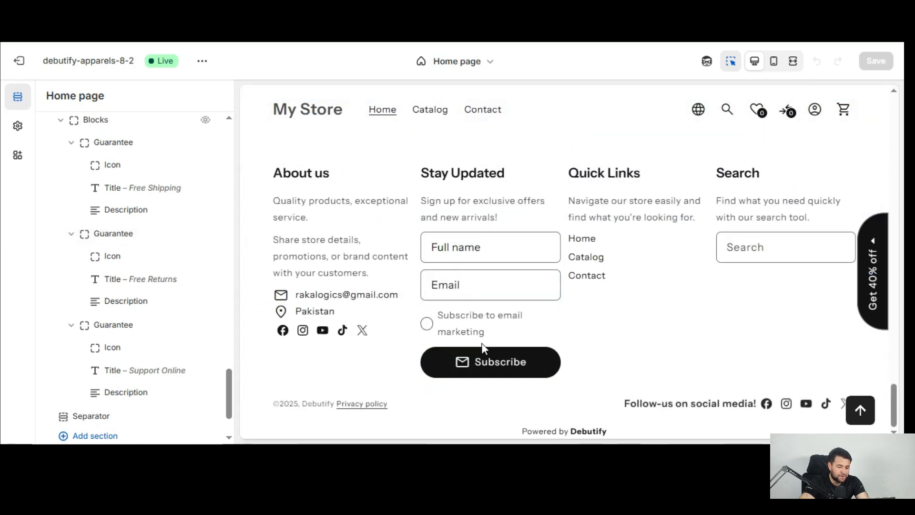
scroll(481, 343, up, 3)
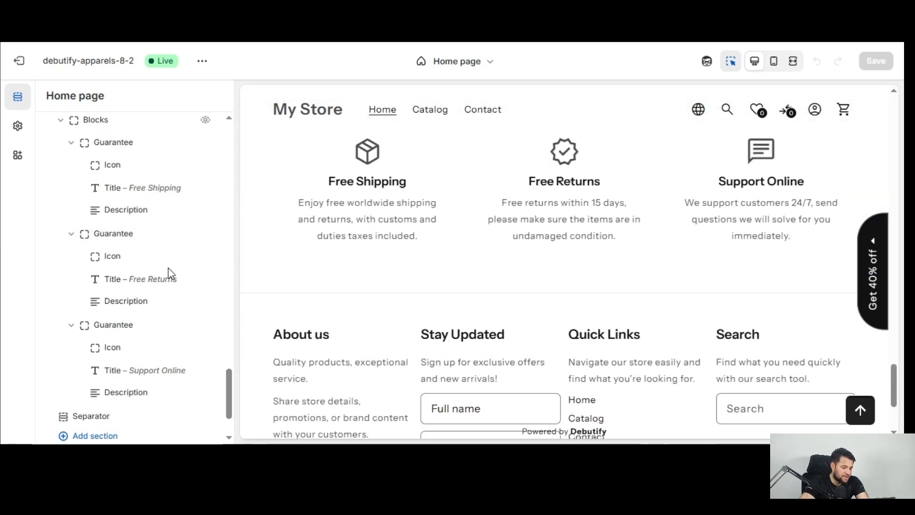
Step: Browse the section types available to add to the home page template below the Separator, from Featured product to Contact Form Builder
scroll(170, 274, down, 2)
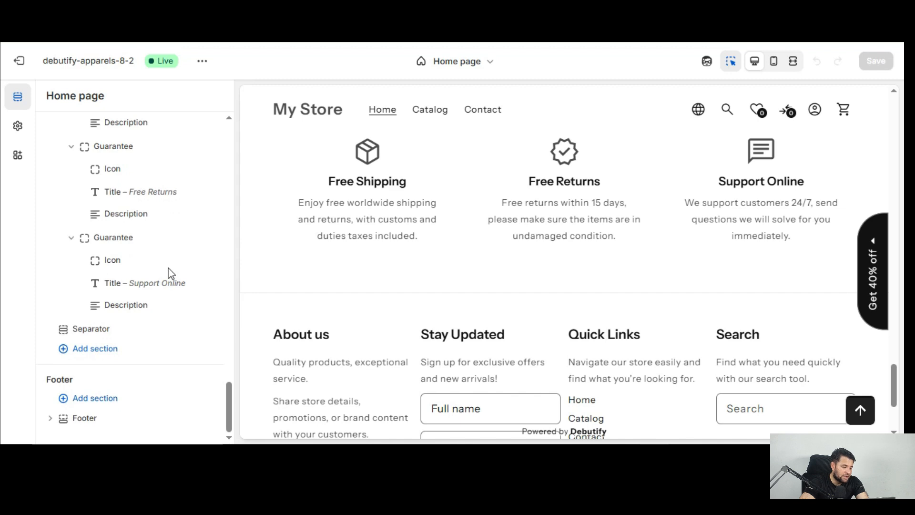
click(95, 350)
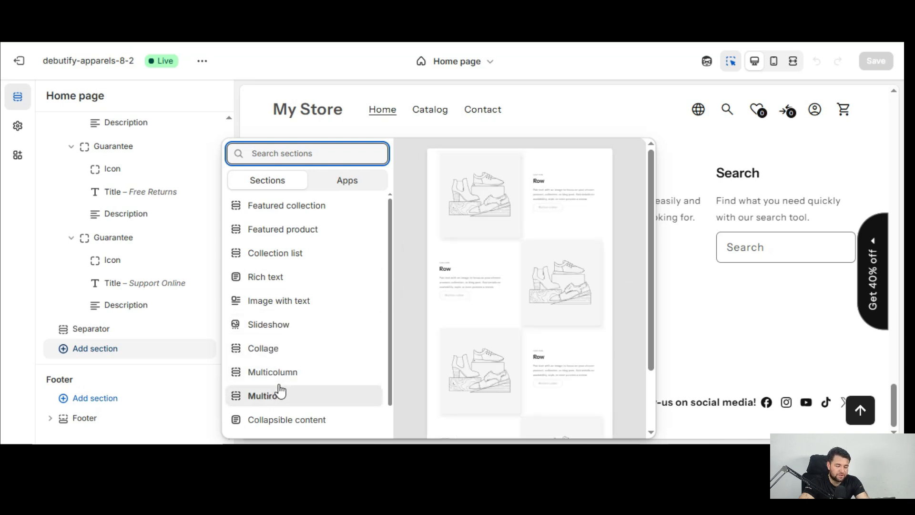
scroll(275, 410, down, 3)
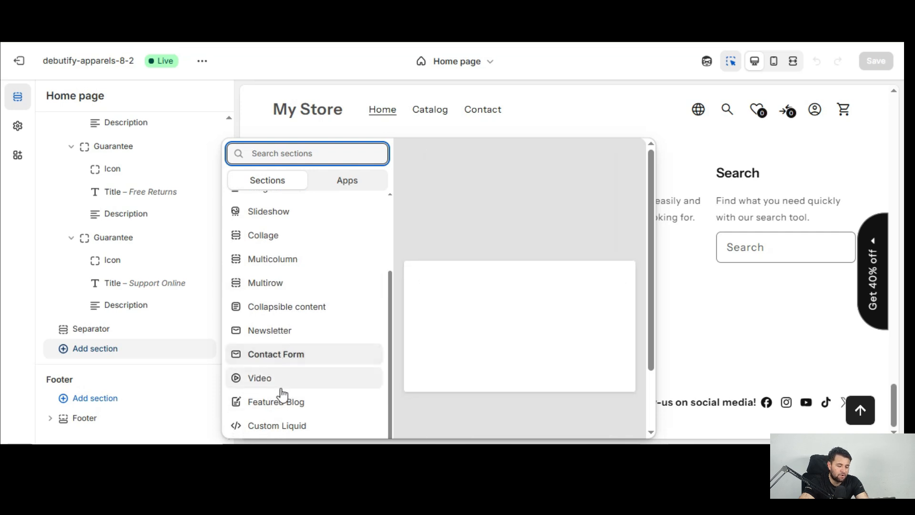
scroll(287, 403, down, 1)
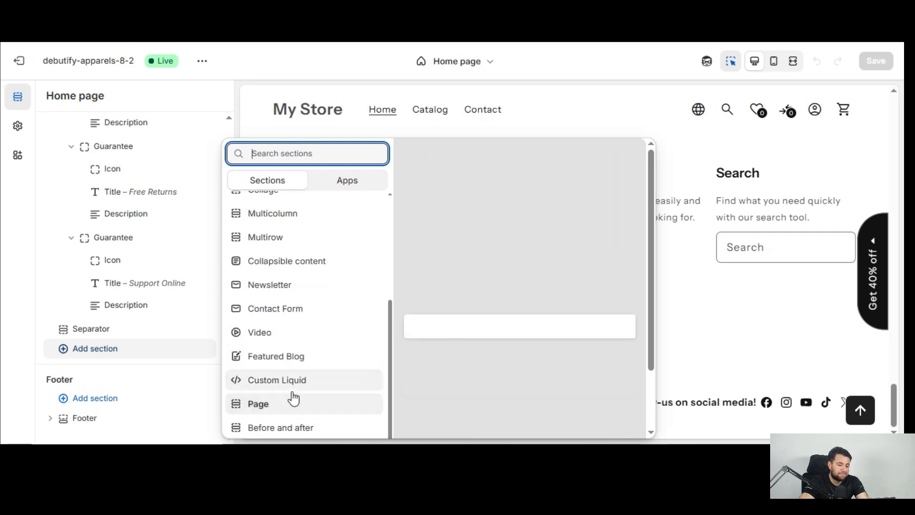
scroll(294, 398, down, 2)
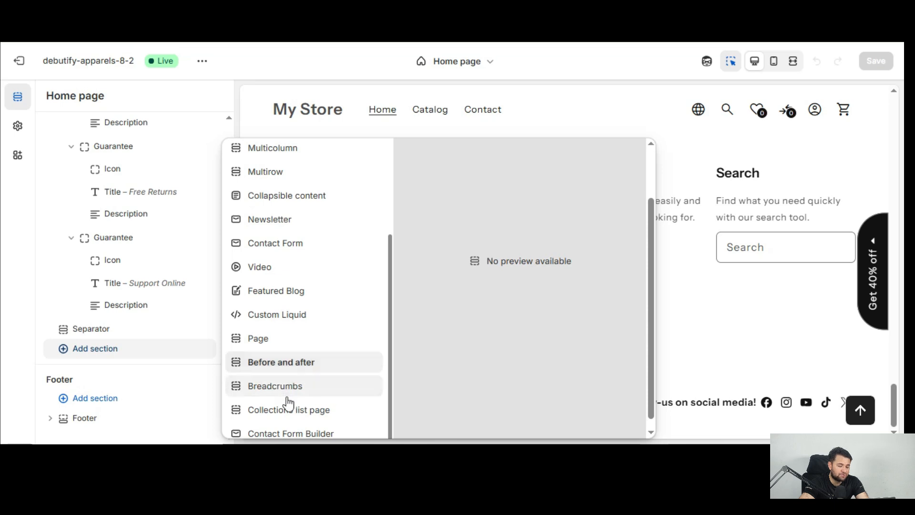
scroll(288, 413, down, 1)
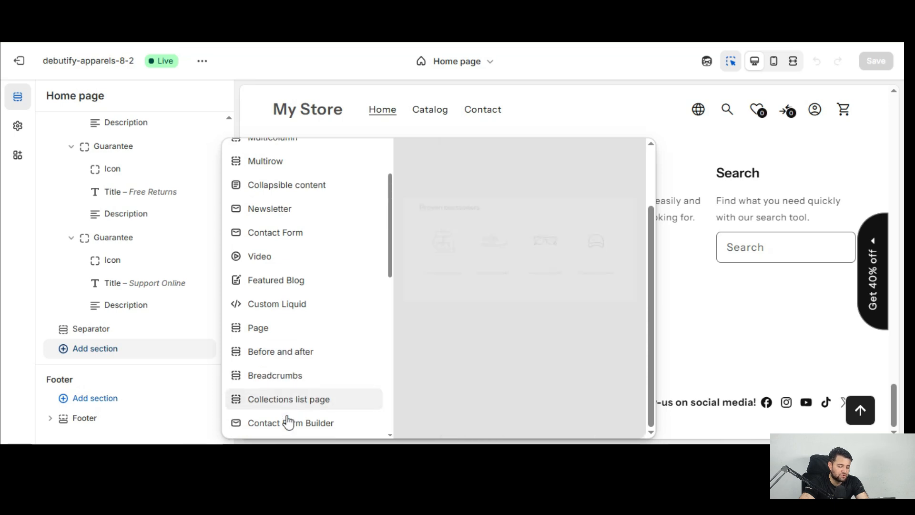
scroll(293, 312, up, 3)
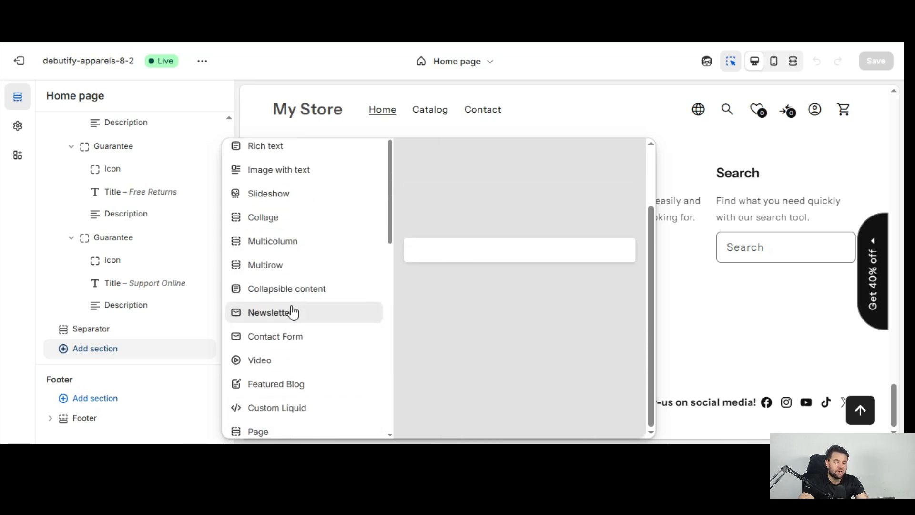
scroll(293, 313, up, 2)
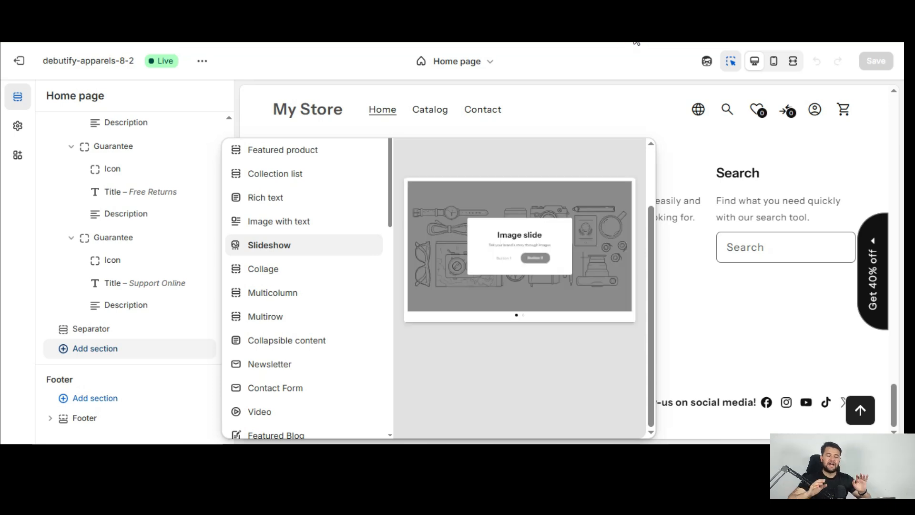